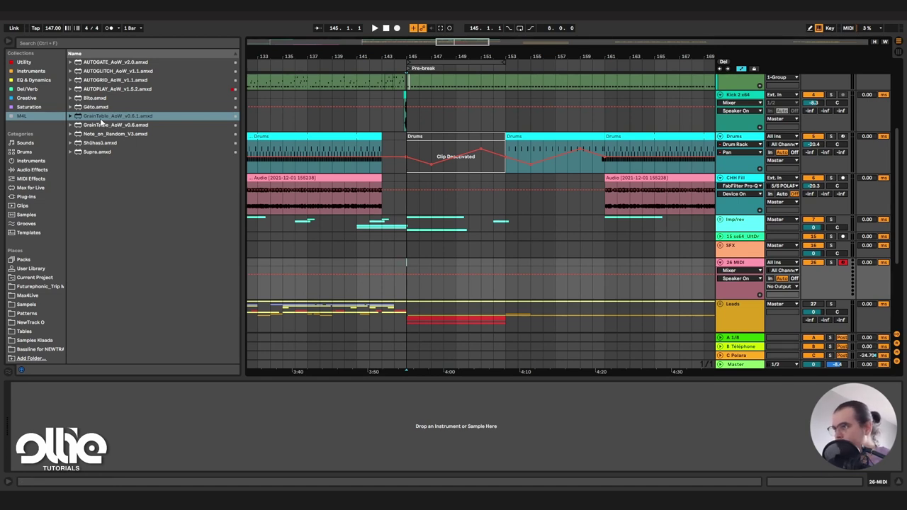
Load GrainTable_AoW_v0.6.1 onto the 26 MIDI track and look through its Filter, Waveshaper and Scope pages, ending on Amp.
drag(100, 119, 439, 281)
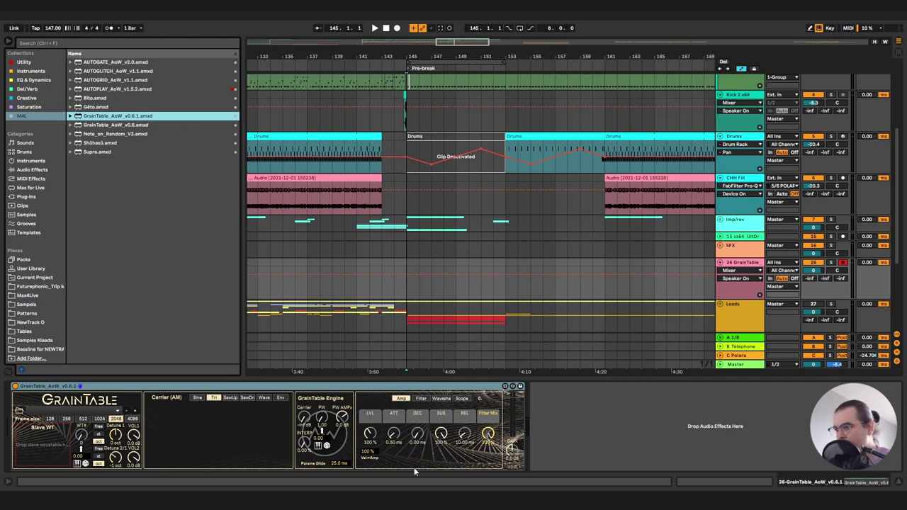
click(421, 399)
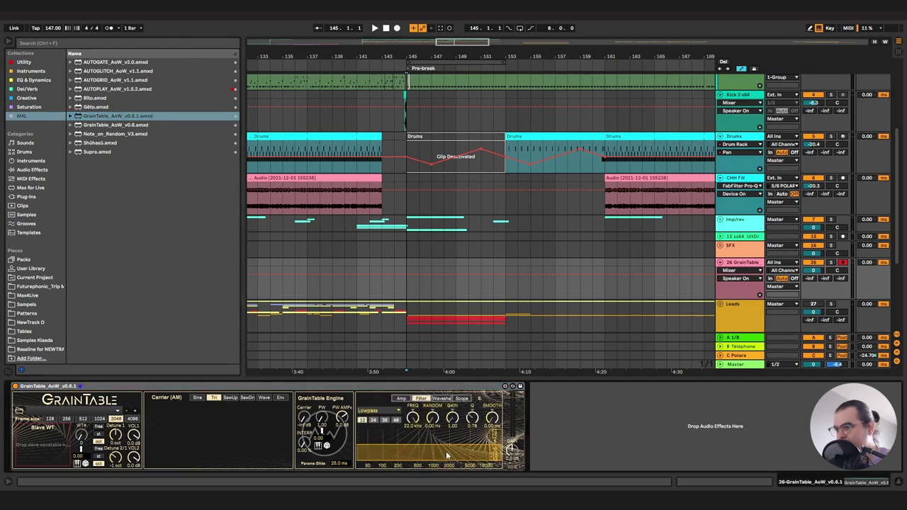
click(441, 398)
click(461, 398)
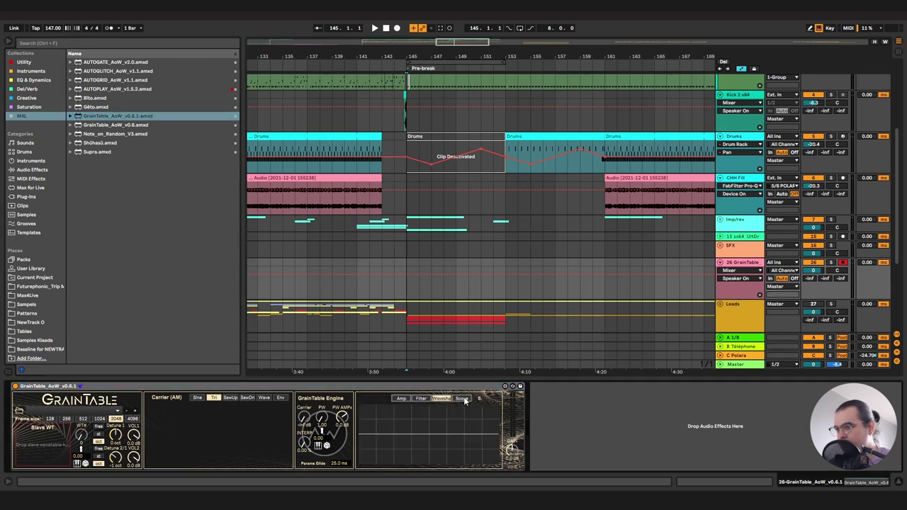
click(401, 398)
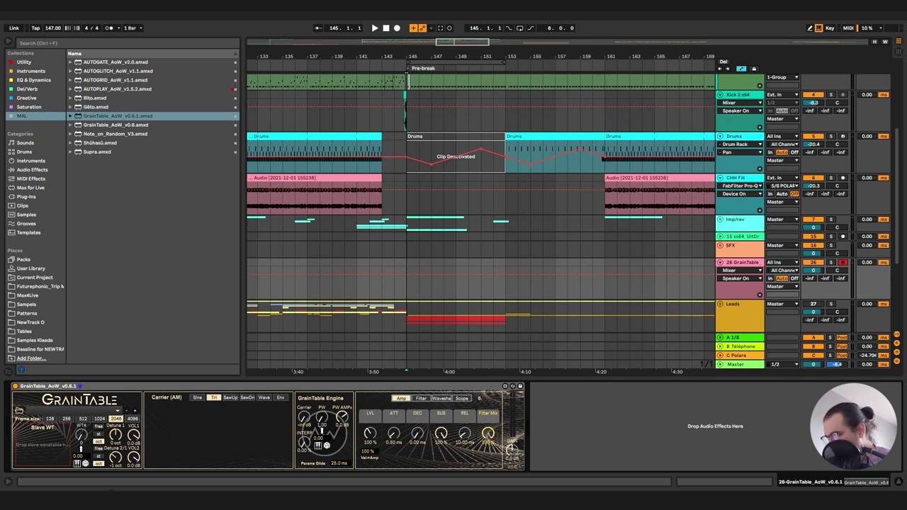
Load the 01 HarmncSweep wavetable file as the slave wavetable and switch the selection to 66 Sundial 3.
click(20, 412)
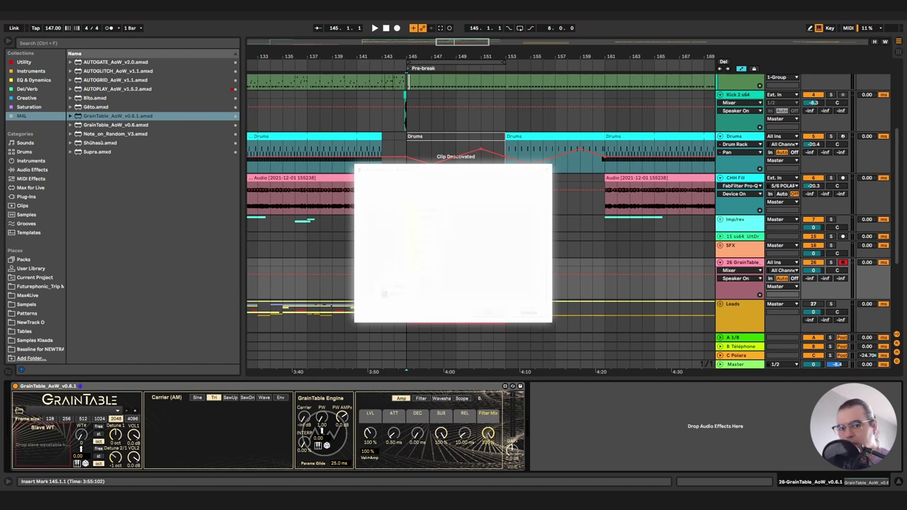
click(488, 312)
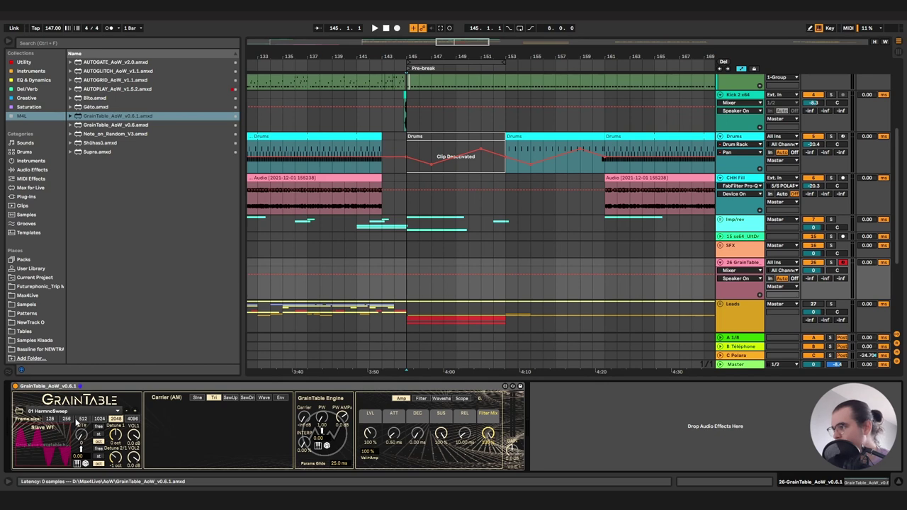
click(83, 410)
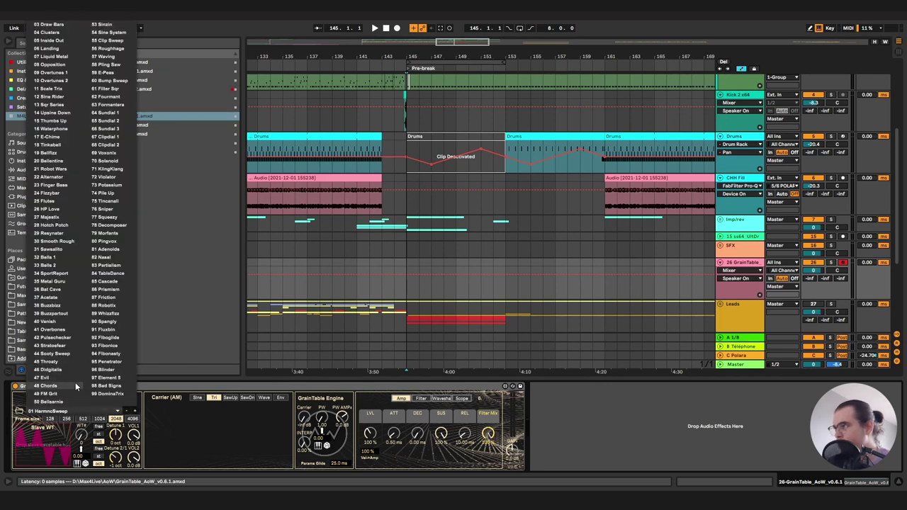
click(122, 129)
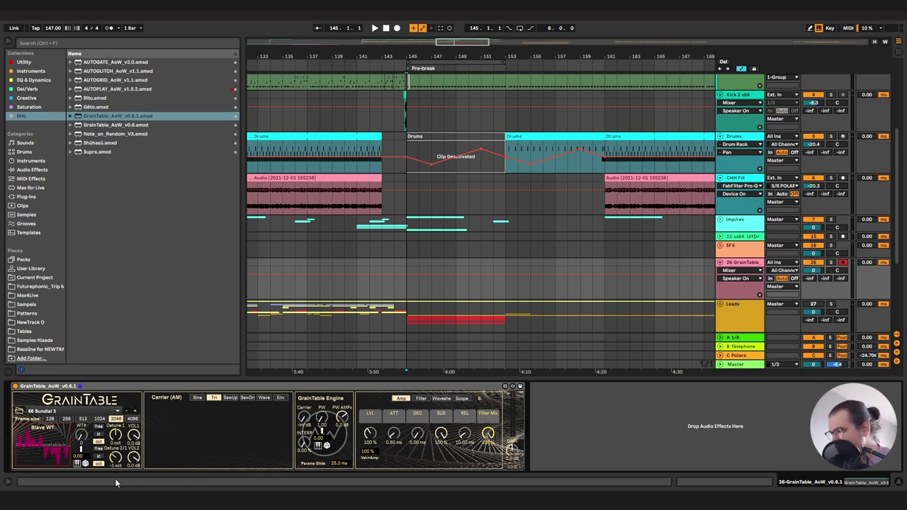
Try the slave wavetable's WT# position and its RND WT# amount, returning both to 0.
click(81, 438)
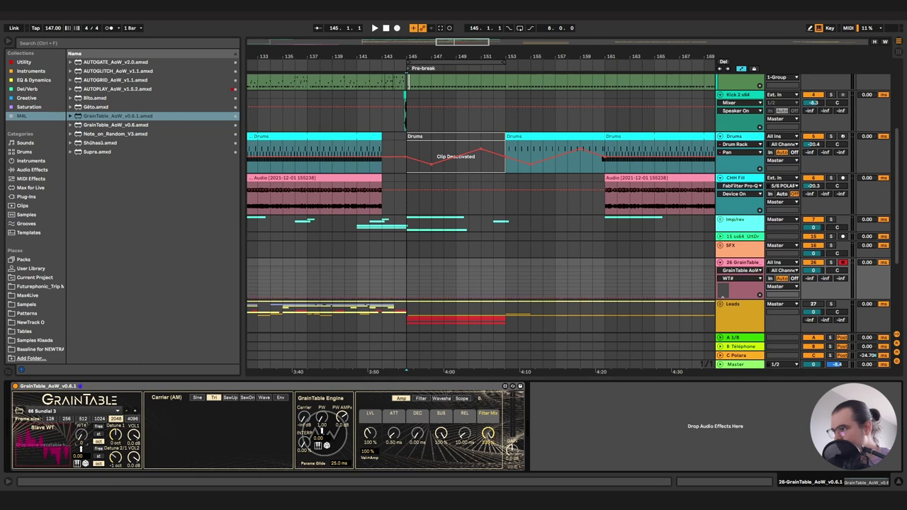
drag(81, 457, 81, 432)
double_click(82, 457)
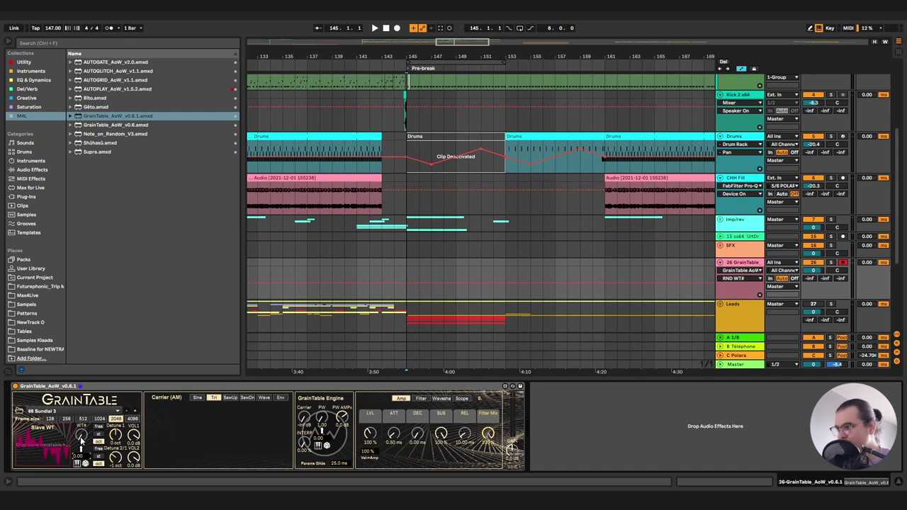
mouse_move(81, 437)
mouse_down()
mouse_move(82, 423)
mouse_move(81, 437)
mouse_up()
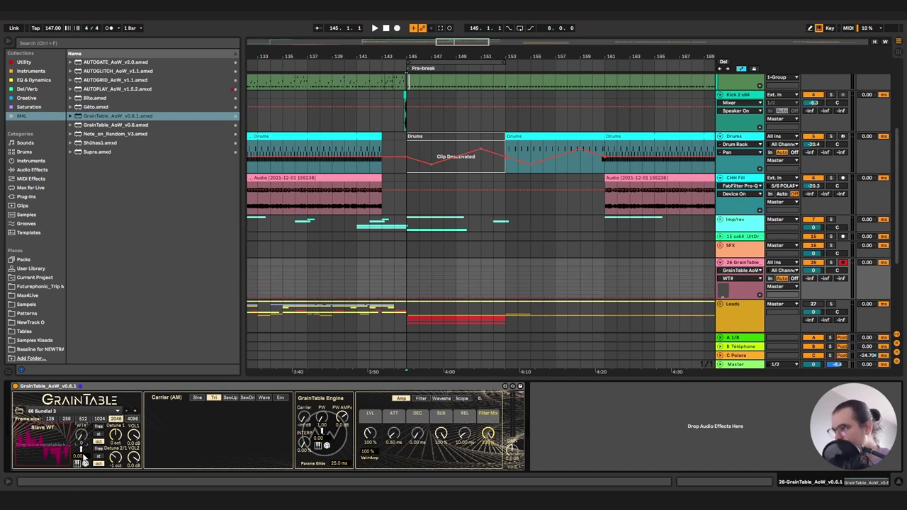
click(82, 455)
drag(83, 457, 83, 459)
double_click(83, 457)
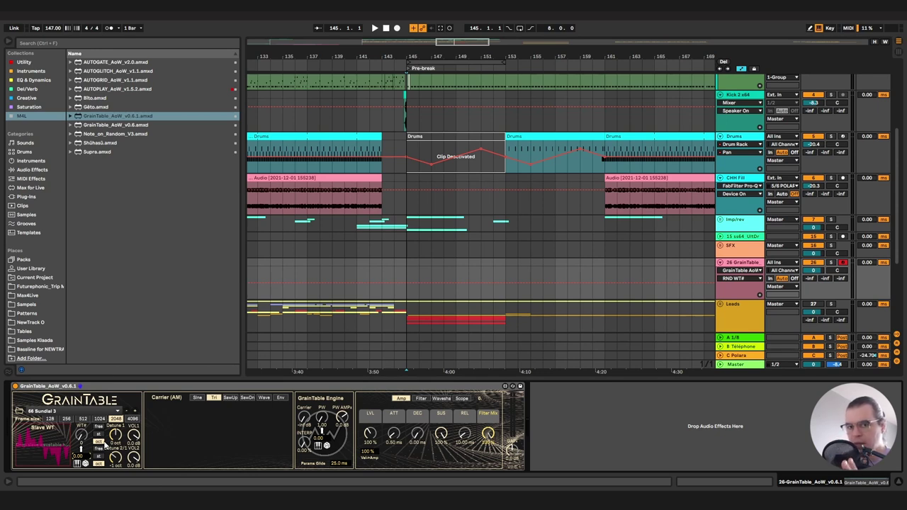
Try the free and st units for Detune 1, and set it back to oct.
click(119, 439)
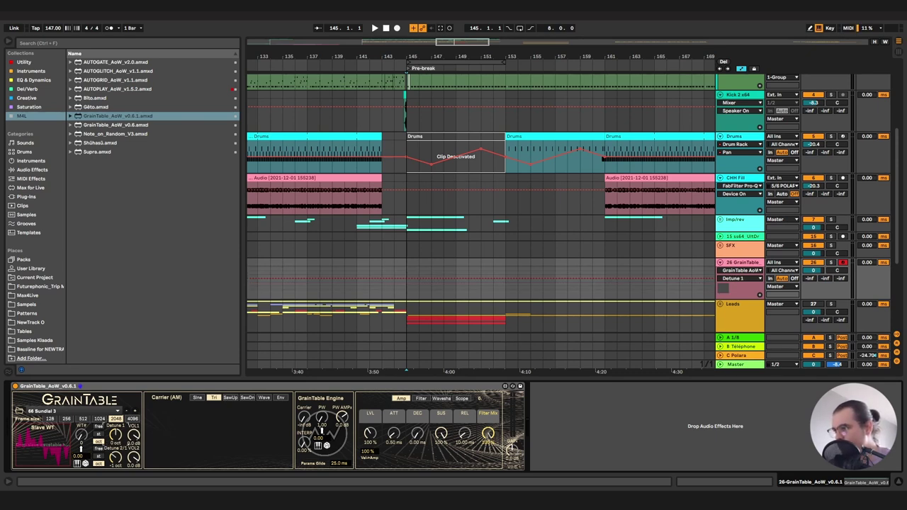
click(98, 426)
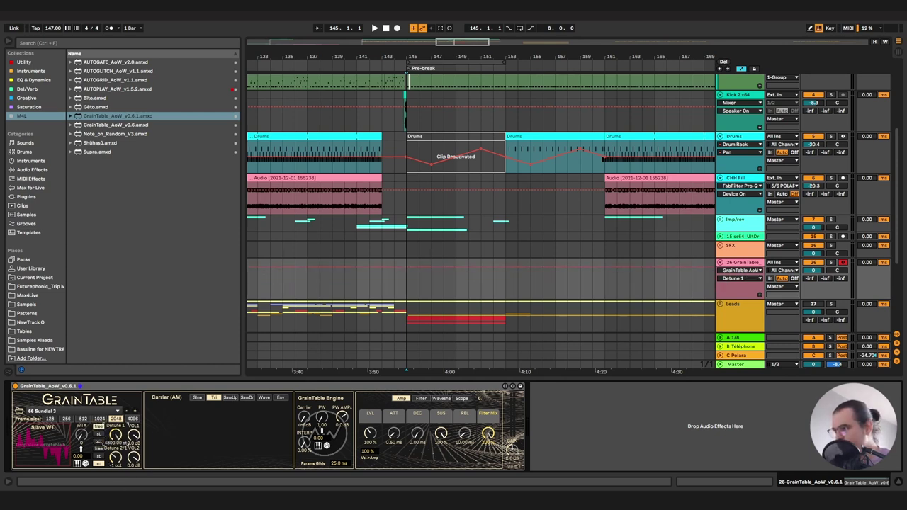
click(99, 434)
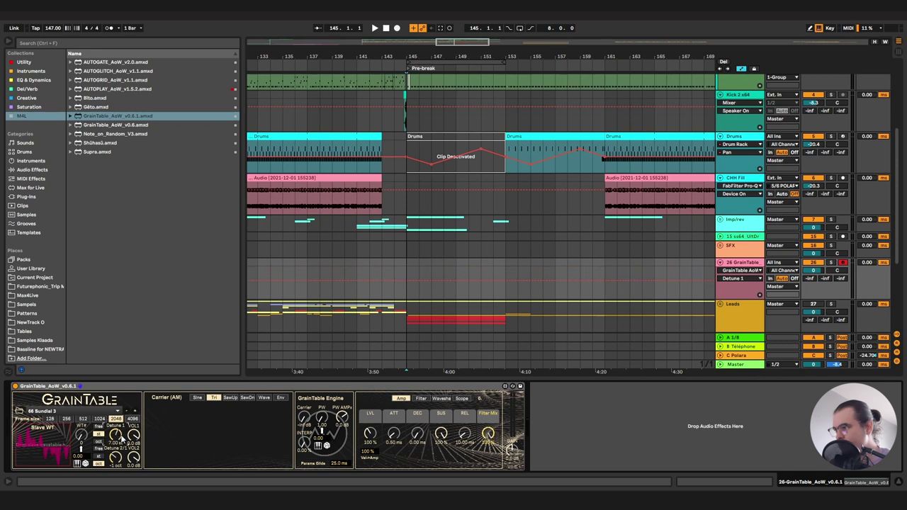
click(98, 442)
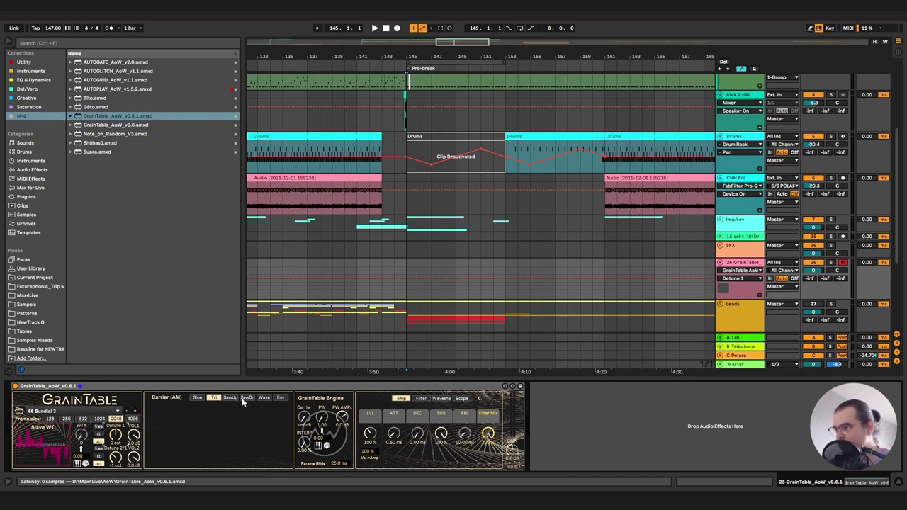
Switch the AM carrier to Wave and try its WT# control.
click(262, 399)
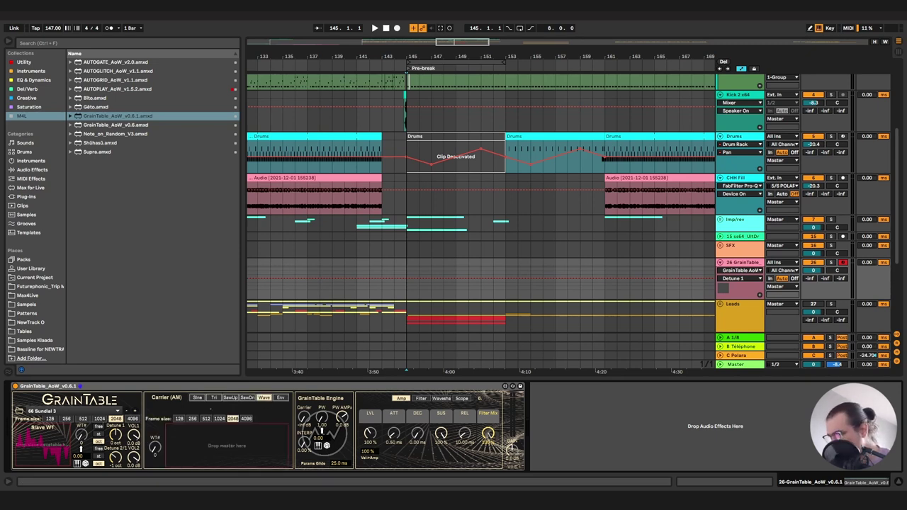
mouse_move(155, 447)
mouse_down()
mouse_move(155, 383)
mouse_move(155, 451)
mouse_up()
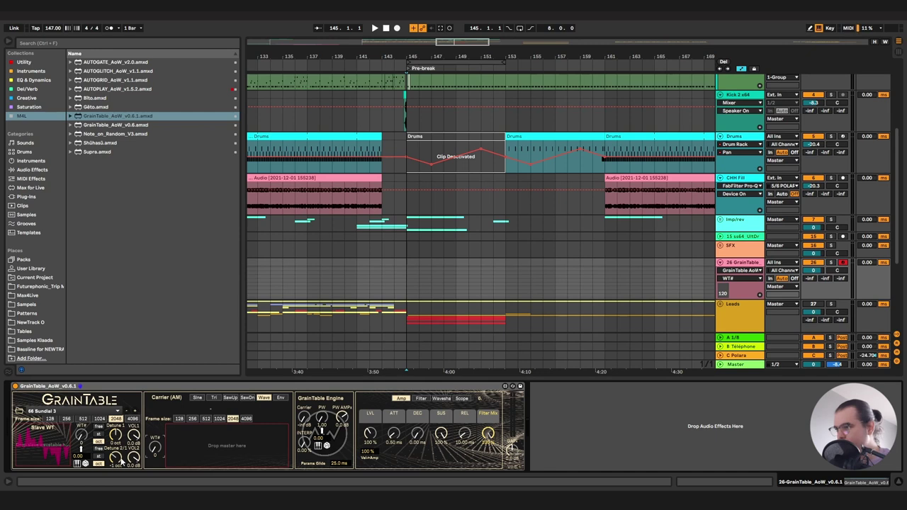
Switch the carrier to Env and try several preset envelope shapes, ending with the single falling curve.
click(281, 398)
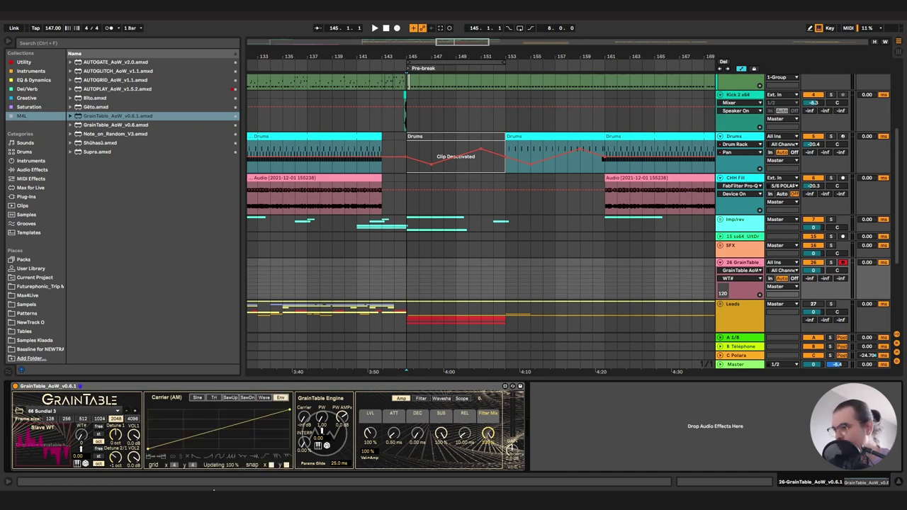
click(221, 463)
click(234, 462)
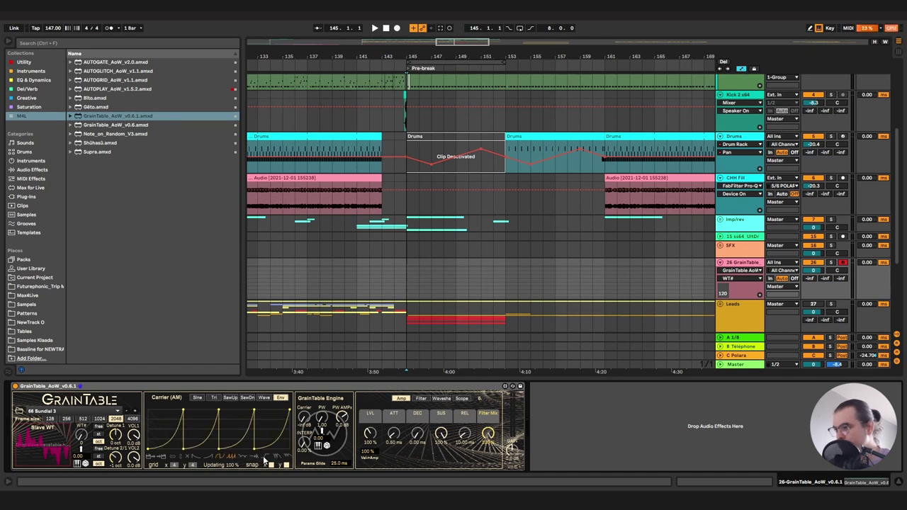
click(246, 463)
click(239, 461)
click(236, 461)
click(211, 460)
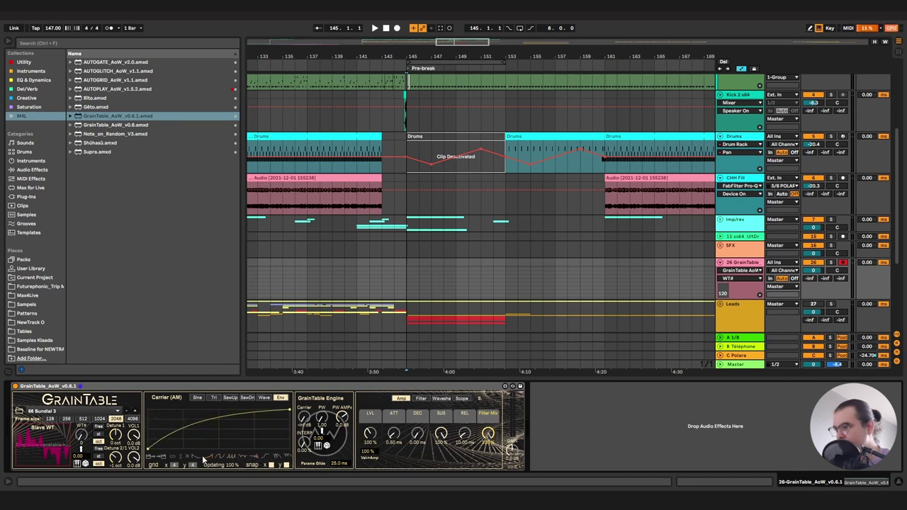
click(198, 459)
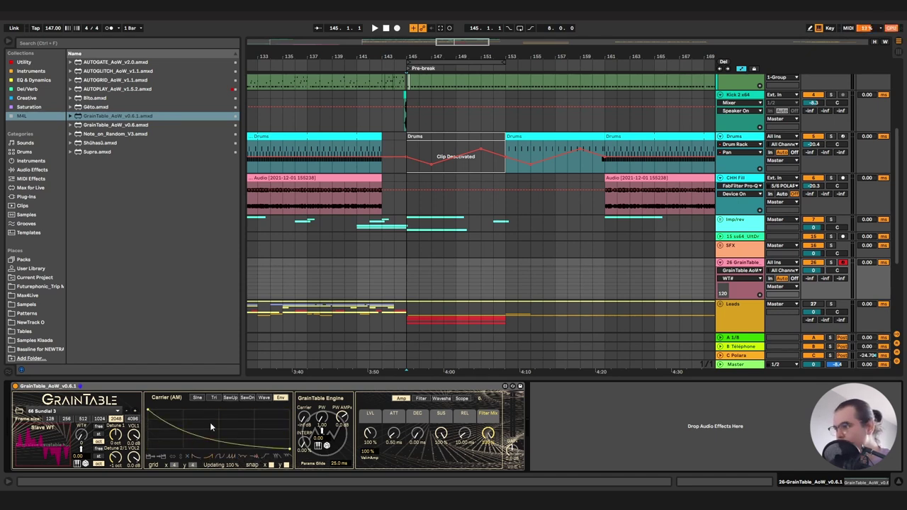
Add breakpoints to the carrier envelope to form a jagged curve, with the x and y grid set to 16.
click(211, 423)
click(248, 421)
click(187, 432)
mouse_move(173, 465)
mouse_down()
mouse_move(174, 450)
mouse_move(192, 461)
mouse_move(192, 448)
mouse_up()
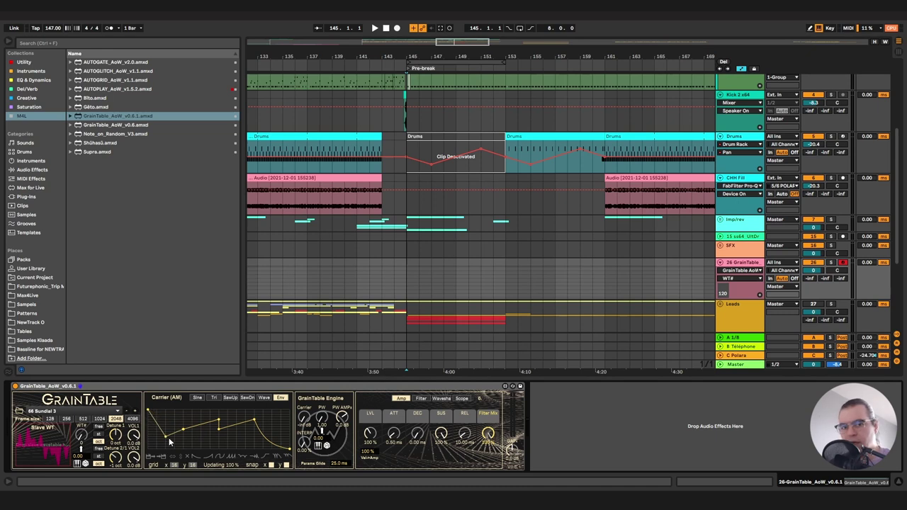
click(245, 438)
click(279, 415)
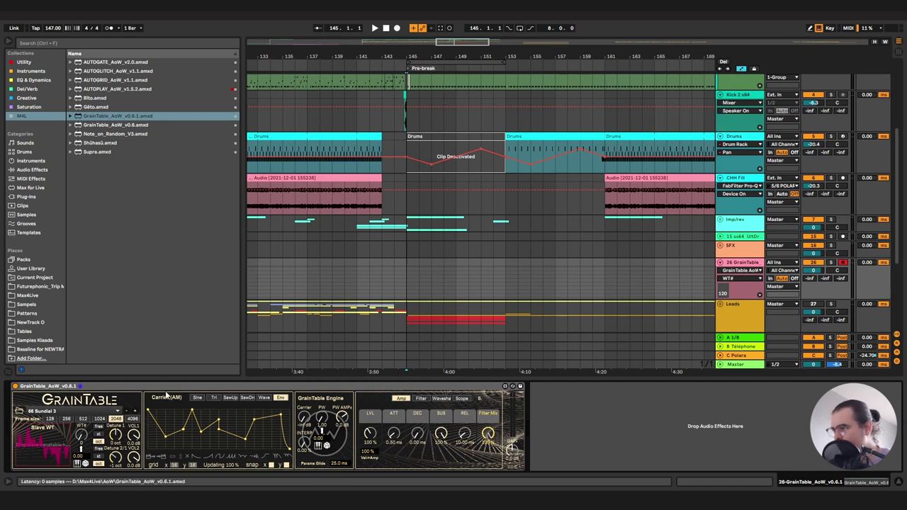
Set the carrier back to Tri and try the engine's Carrier, PW, PW AMPs and INTERP controls.
click(215, 398)
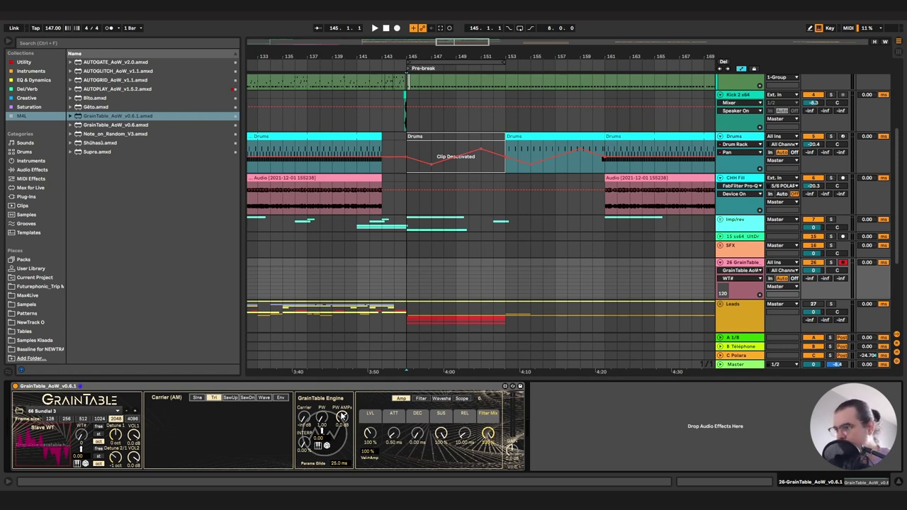
drag(305, 419, 305, 414)
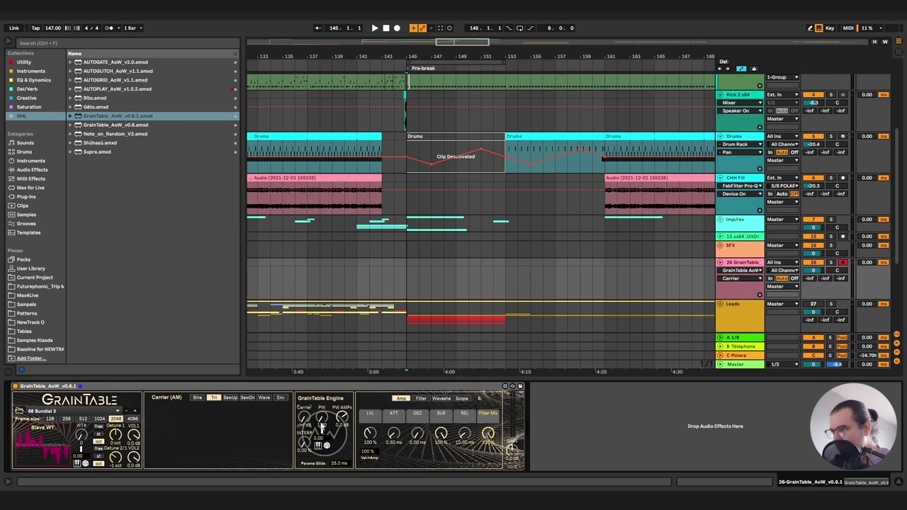
drag(323, 423, 322, 443)
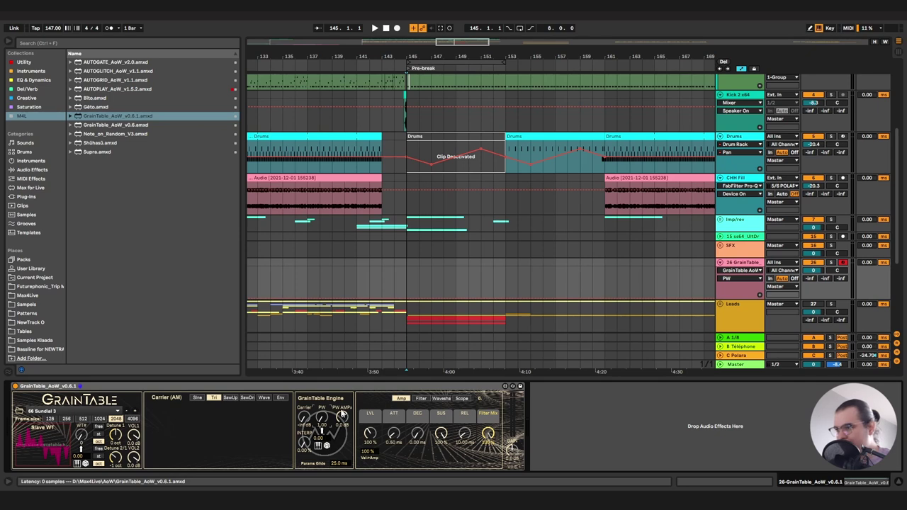
click(342, 422)
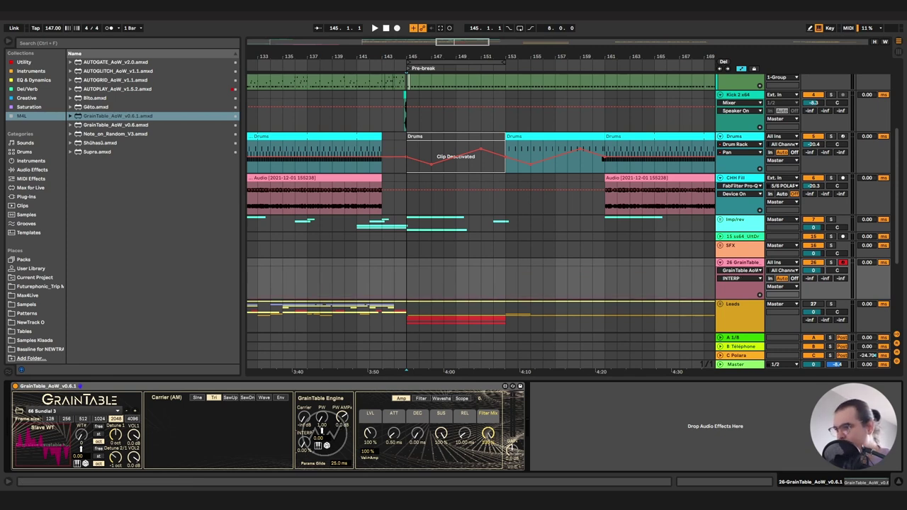
mouse_move(305, 443)
mouse_down()
mouse_move(304, 383)
mouse_move(302, 446)
mouse_up()
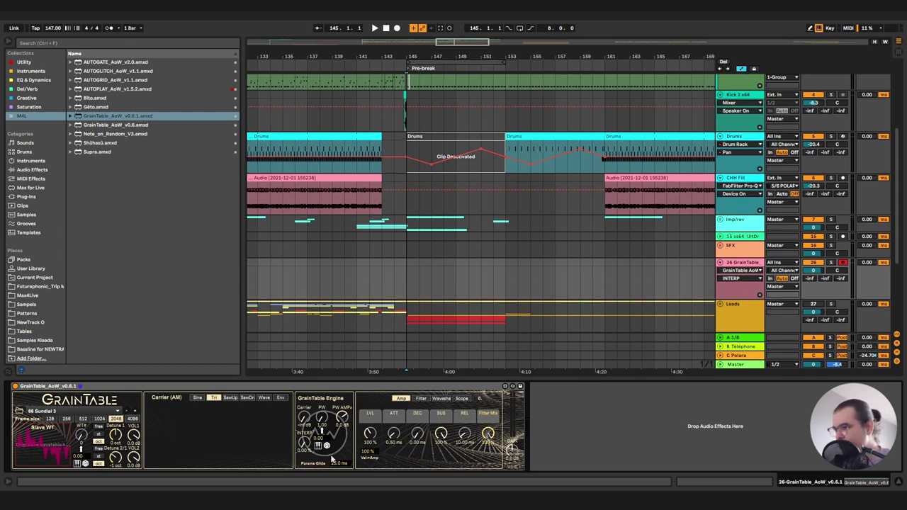
Try the engine's RND PW amount and a PW of 10.76, resetting them to 0.00 and 1.00.
click(323, 444)
double_click(322, 442)
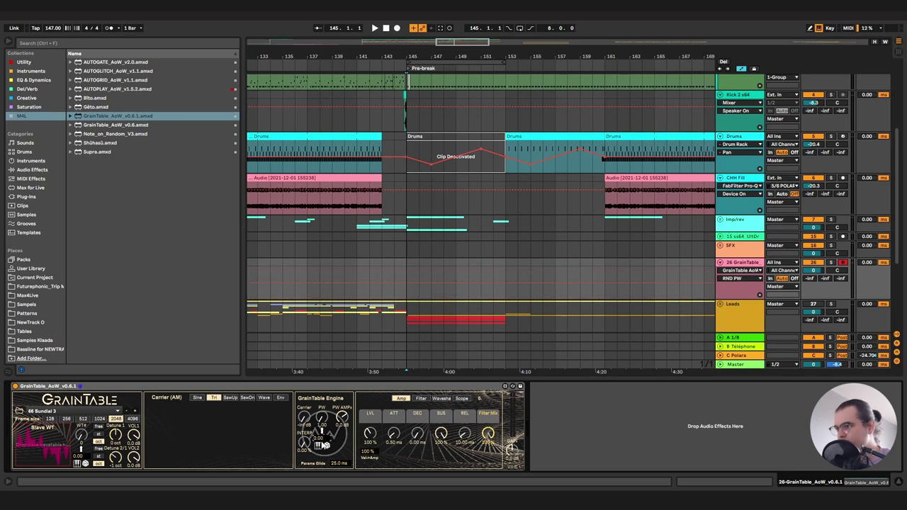
drag(321, 421, 321, 402)
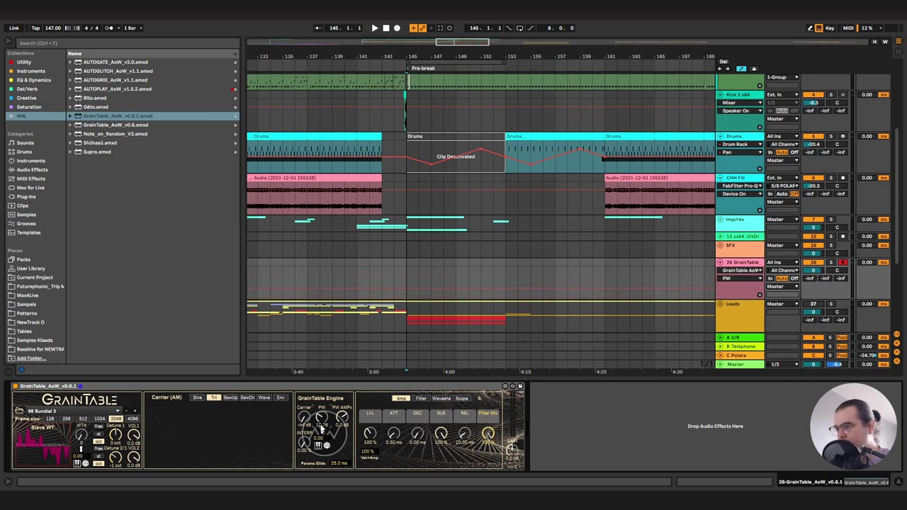
drag(324, 439, 324, 461)
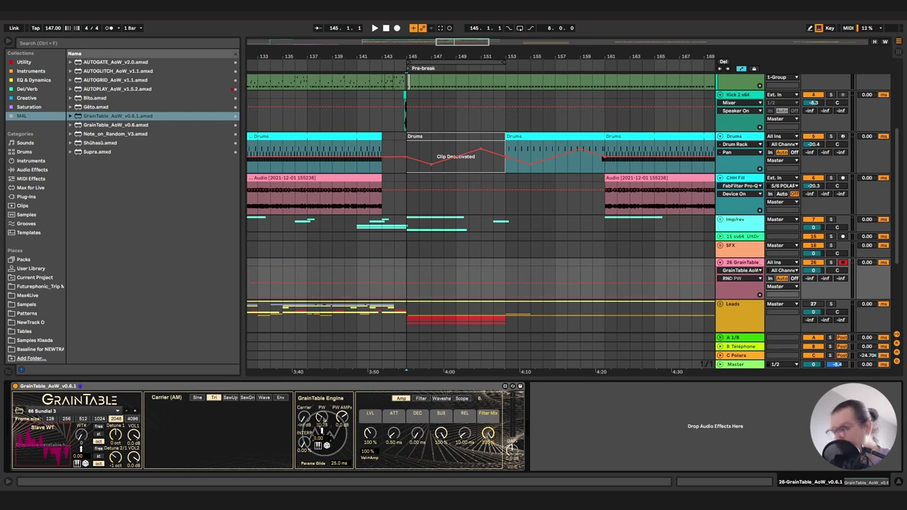
click(322, 420)
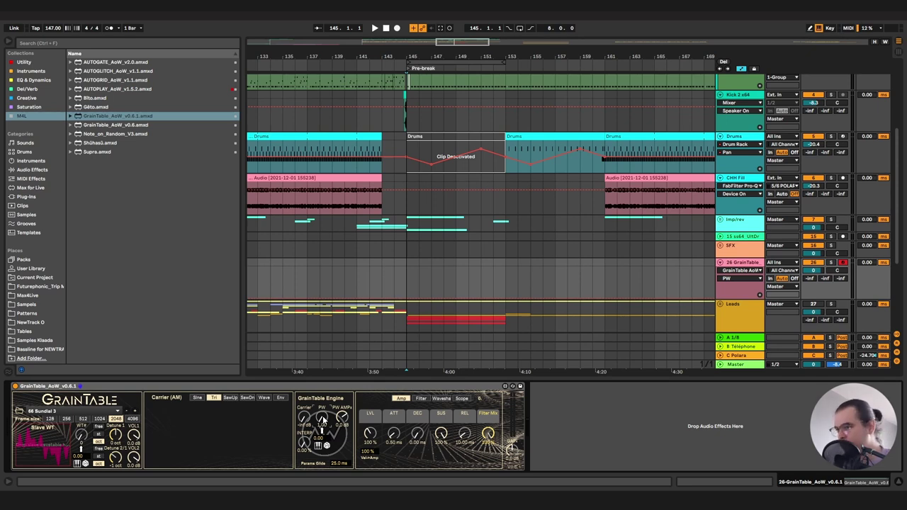
Set the amp's Velo>Amp amount to 0.00 % and lower the output gain while auditioning a note.
key(d)
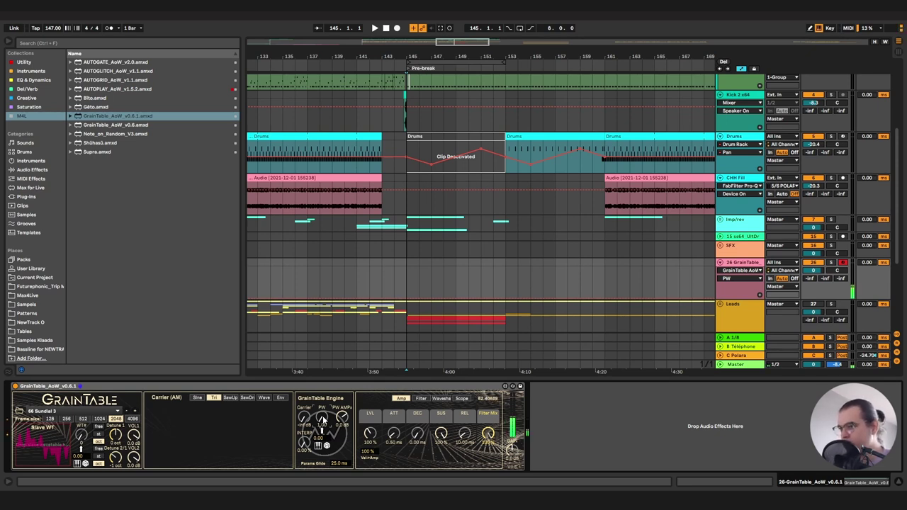
click(372, 456)
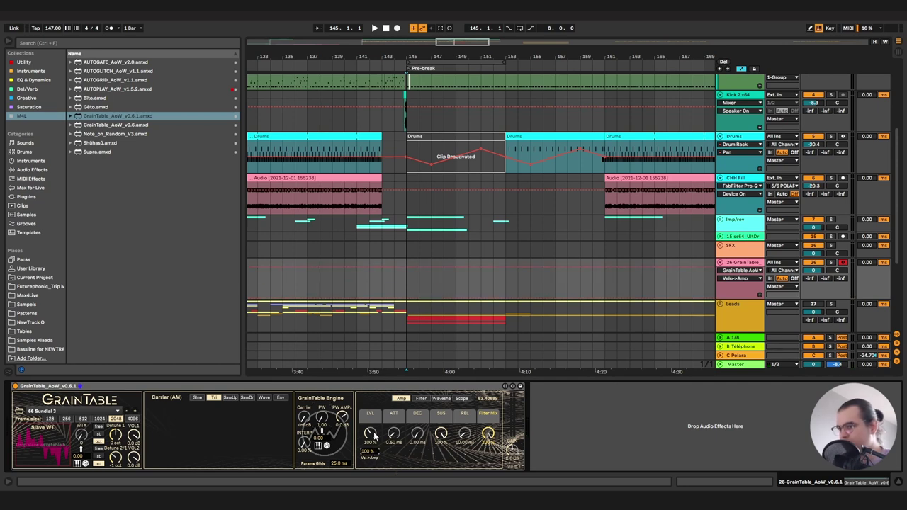
drag(369, 452, 369, 475)
drag(512, 447, 512, 467)
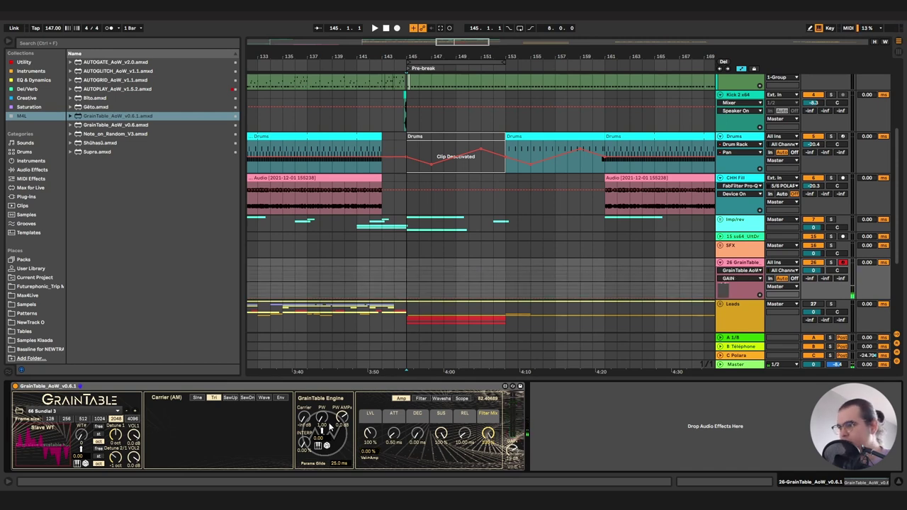
Set Detune 2/1 to -2 oct and sweep the engine's PW, ending at 15.65.
mouse_move(330, 425)
mouse_down()
mouse_move(330, 406)
mouse_move(330, 420)
mouse_up()
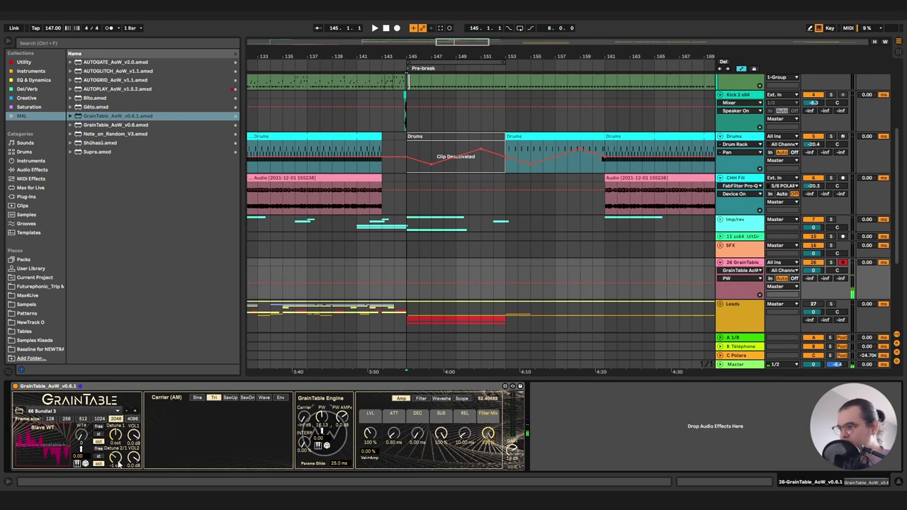
click(116, 458)
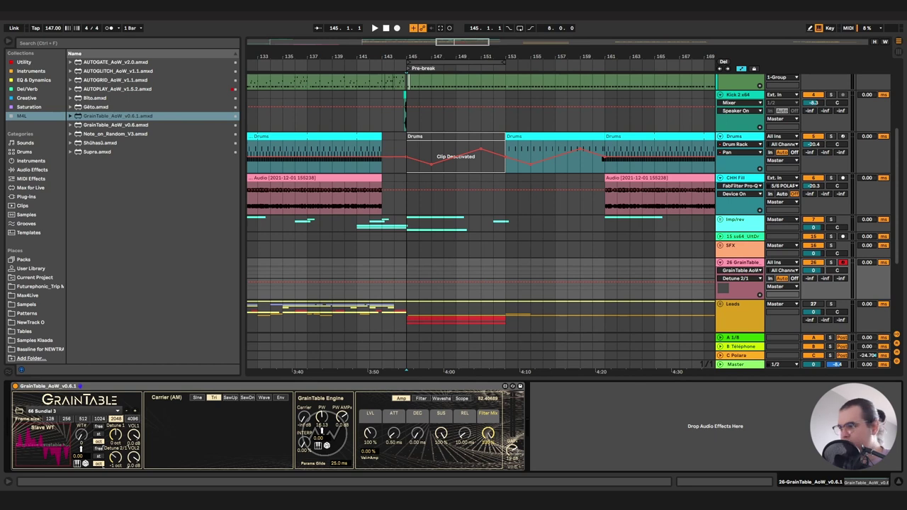
drag(118, 457, 118, 463)
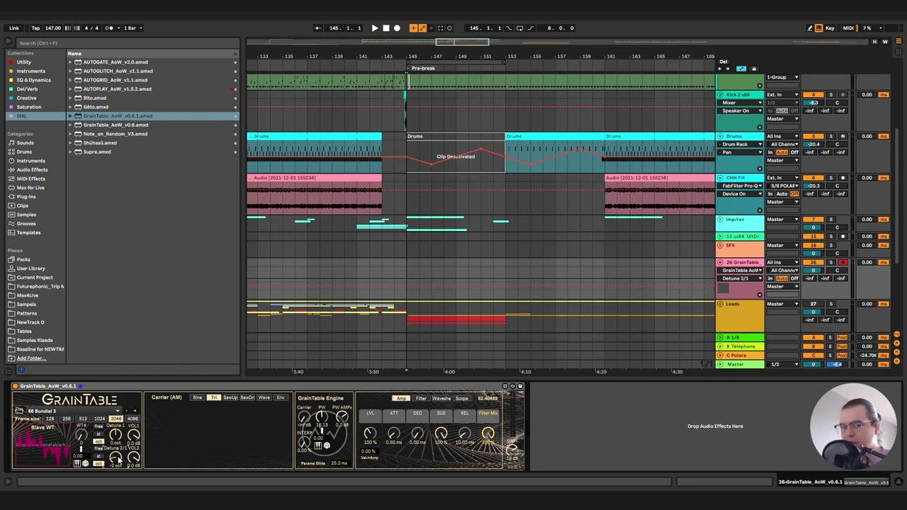
drag(323, 424, 322, 422)
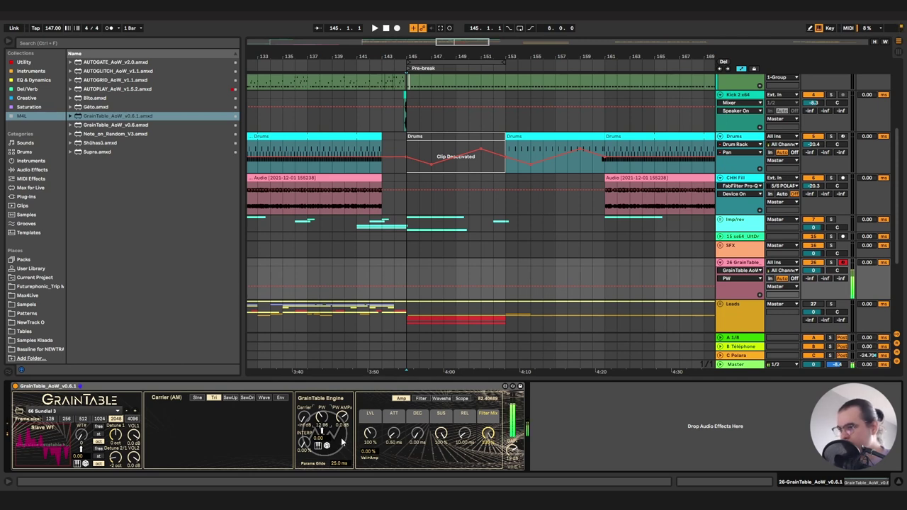
drag(322, 416, 323, 415)
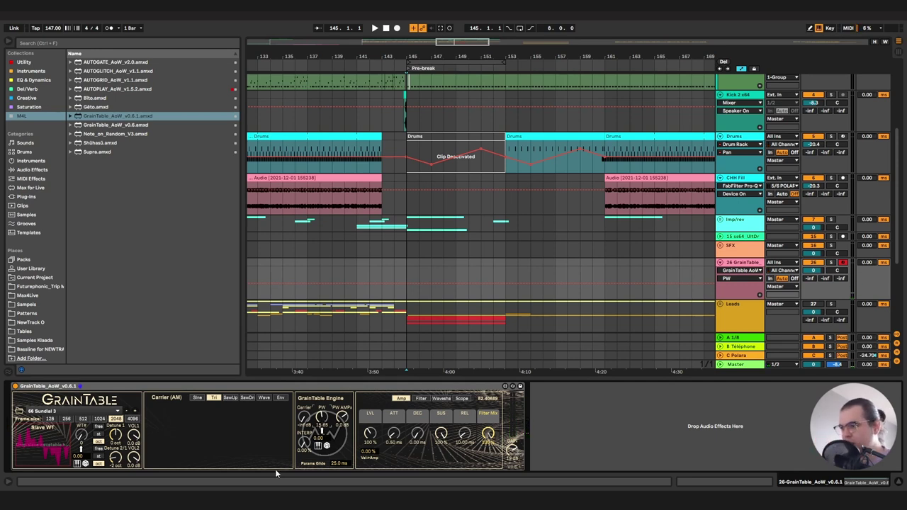
Try INTERP at 41.7 % and Params Glide at 135 ms, resetting both to zero and leaving PW at 18.33.
click(303, 446)
drag(304, 443, 304, 423)
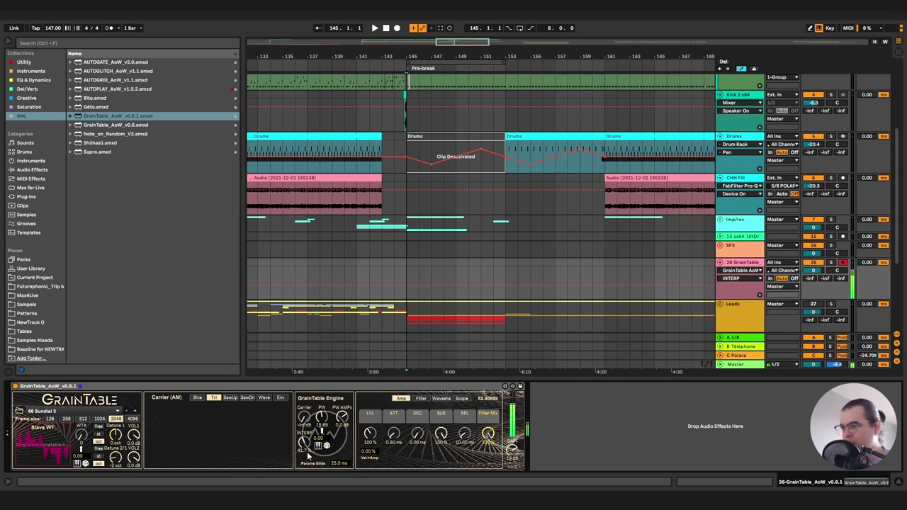
drag(322, 418, 322, 419)
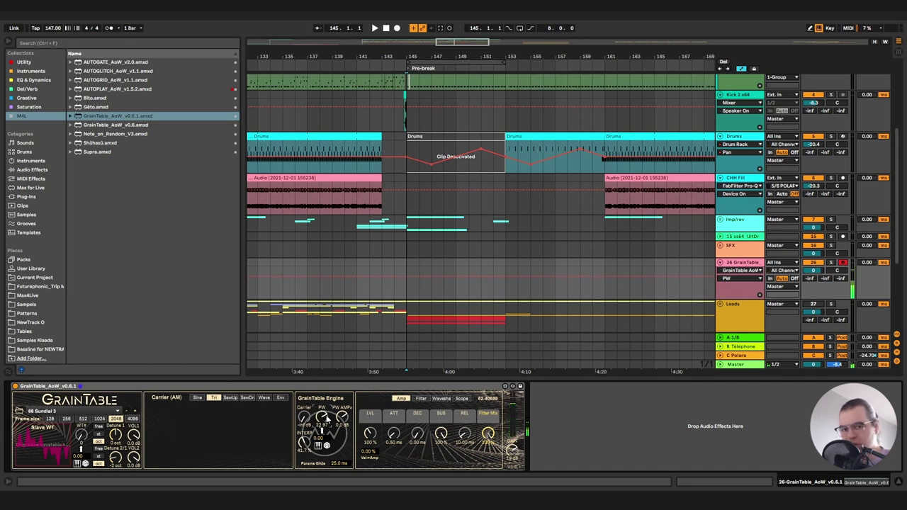
click(340, 463)
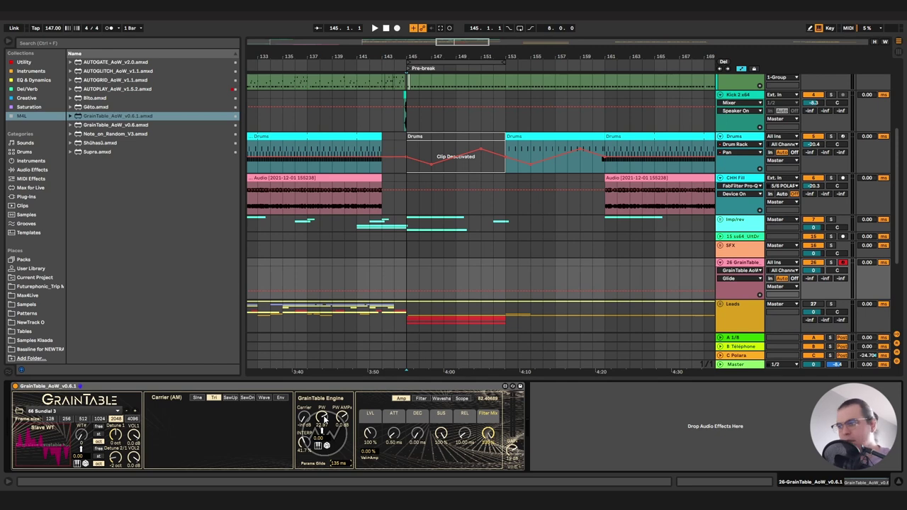
mouse_move(324, 416)
mouse_down()
mouse_move(324, 408)
mouse_move(303, 433)
mouse_move(322, 412)
mouse_up()
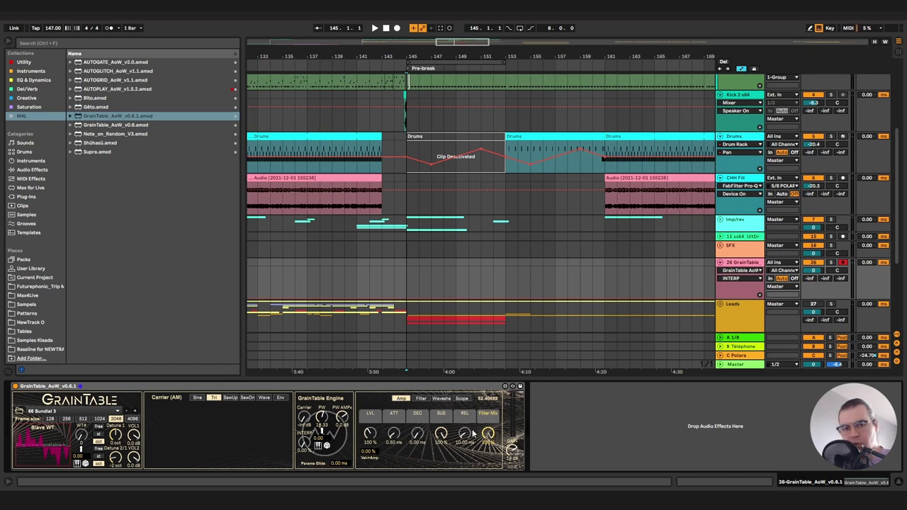
Try lowering the amp's LVL to 83 %, reset it to 100 %, and select the Filter Mix control.
drag(374, 442, 374, 473)
drag(370, 441, 375, 437)
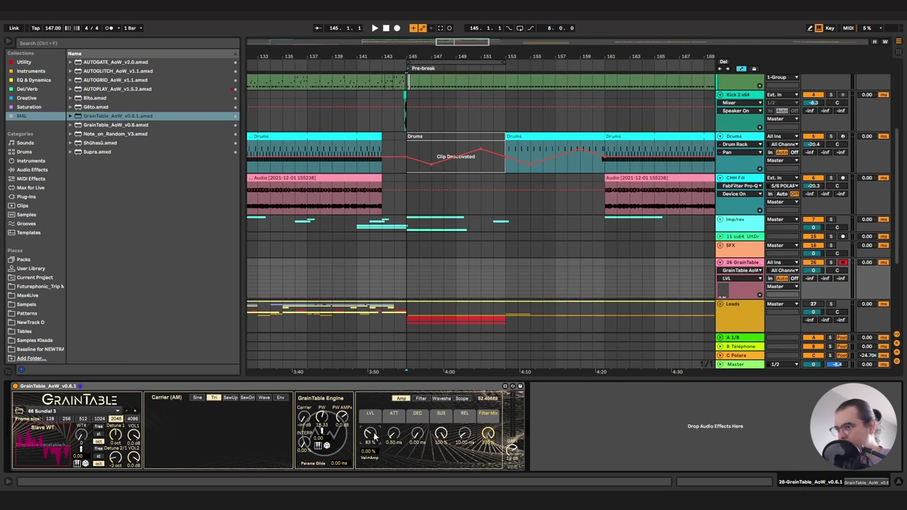
click(488, 435)
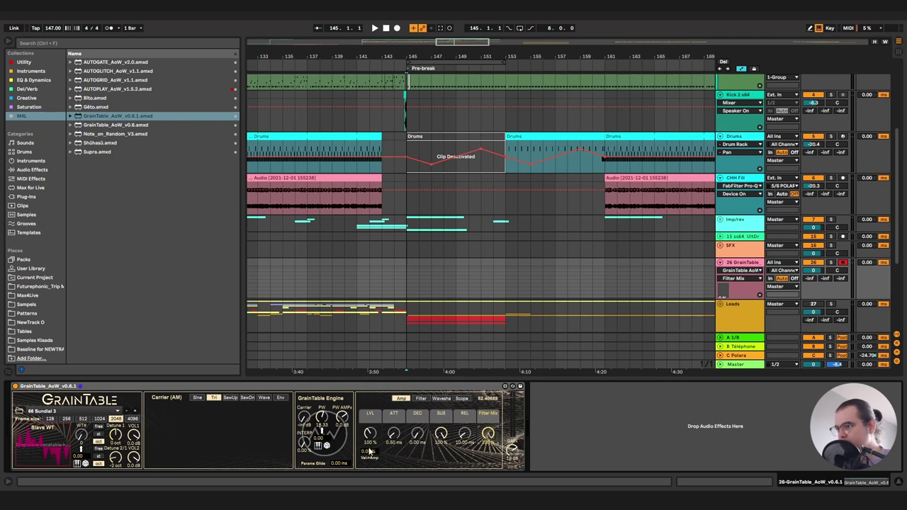
Show the synth's filter settings and browse the available filter types, keeping Lowpass.
click(420, 398)
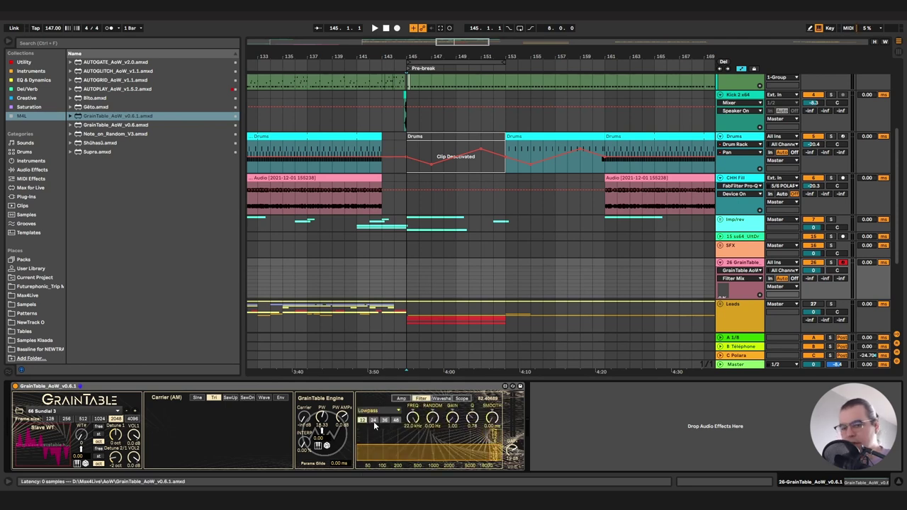
click(398, 411)
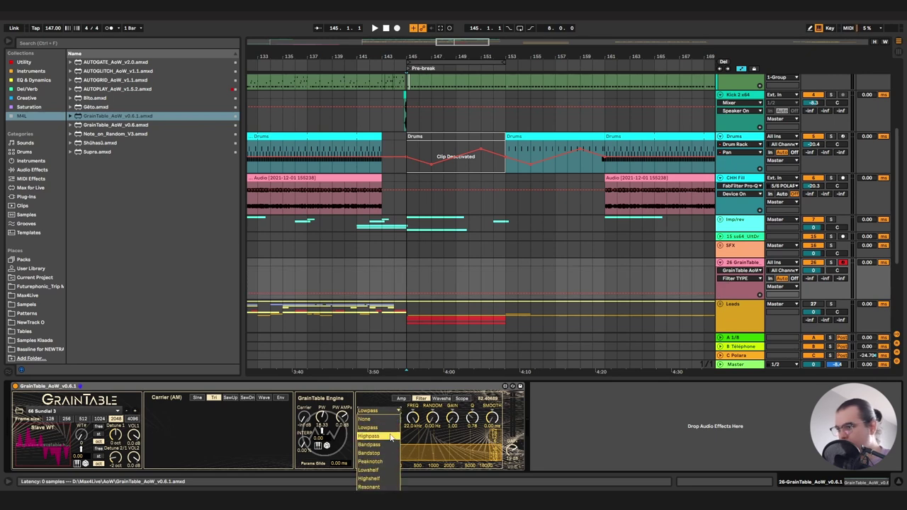
click(405, 439)
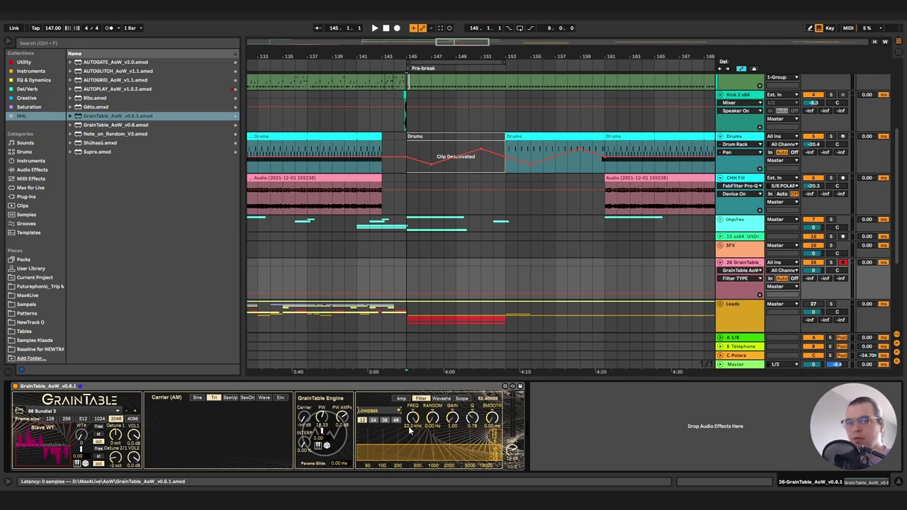
Set the lowpass filter to FREQ 1.12 kHz, RANDOM 666 Hz, Q 2.22 and SMOOTH 4.99 ms, and return to the amp's Filter Mix control.
mouse_move(421, 425)
mouse_down()
mouse_move(422, 453)
mouse_move(422, 441)
mouse_up()
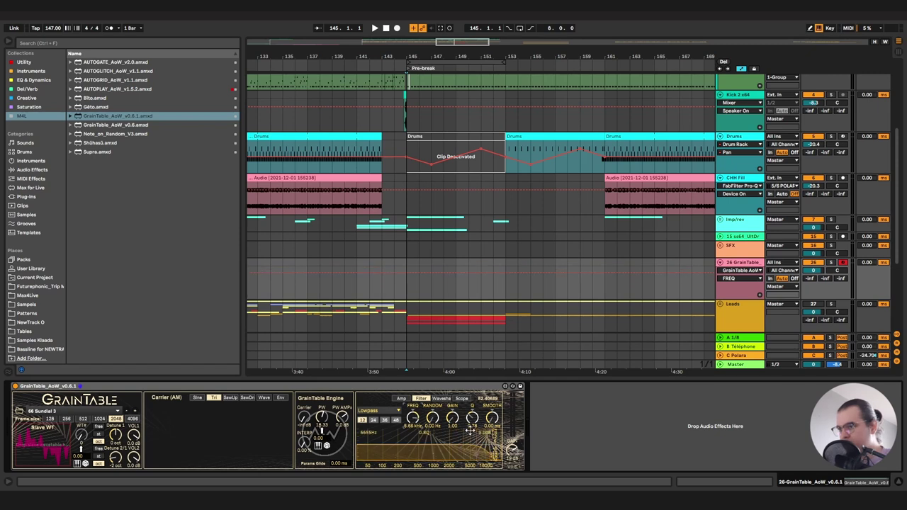
drag(471, 425, 420, 446)
click(441, 424)
drag(493, 420, 492, 405)
click(414, 419)
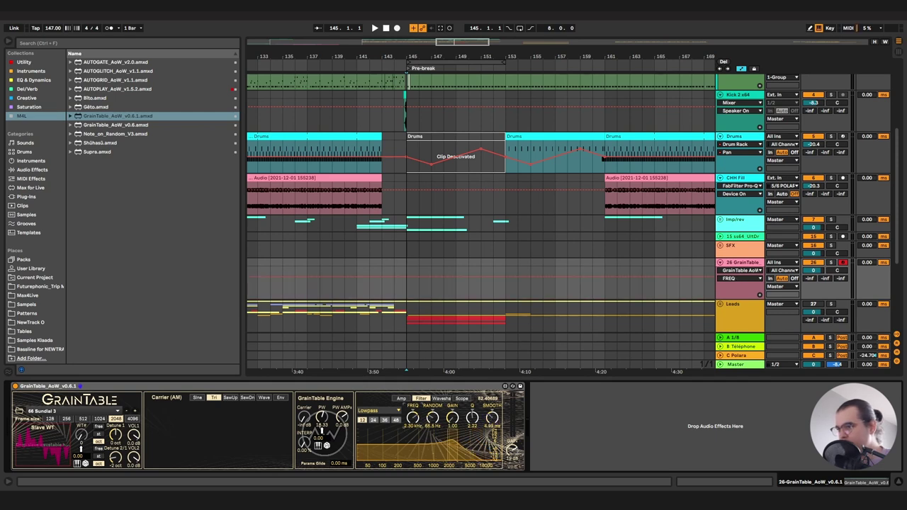
drag(413, 419, 433, 411)
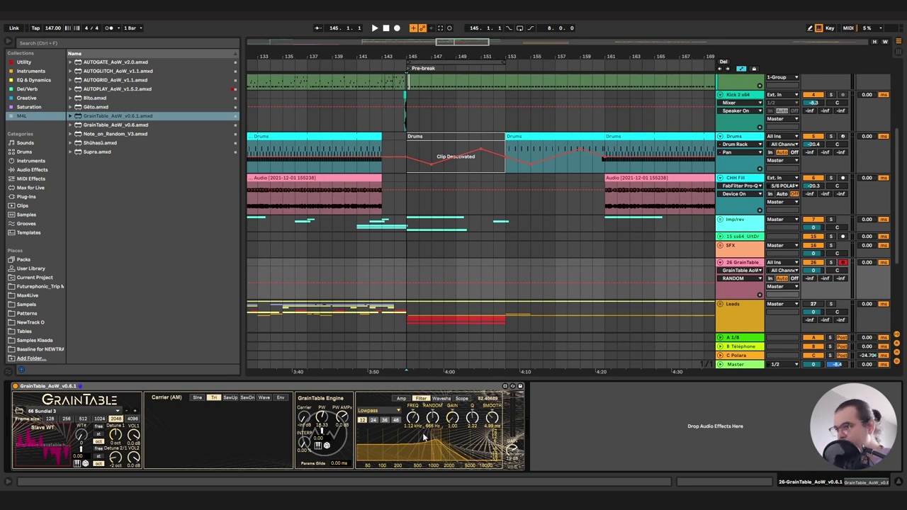
click(402, 399)
click(488, 433)
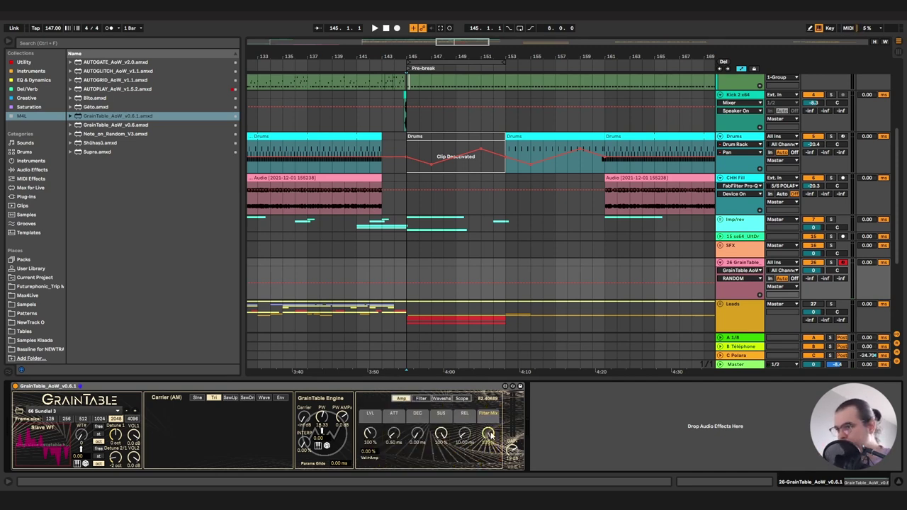
Show the waveshaper beside the carrier's Env curve and set the waveshaper's x and y grid to 16.
click(440, 398)
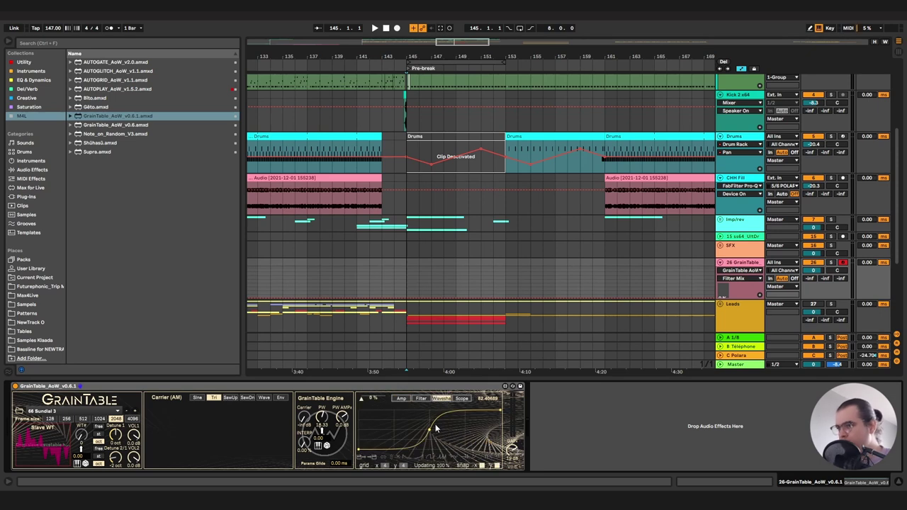
click(281, 397)
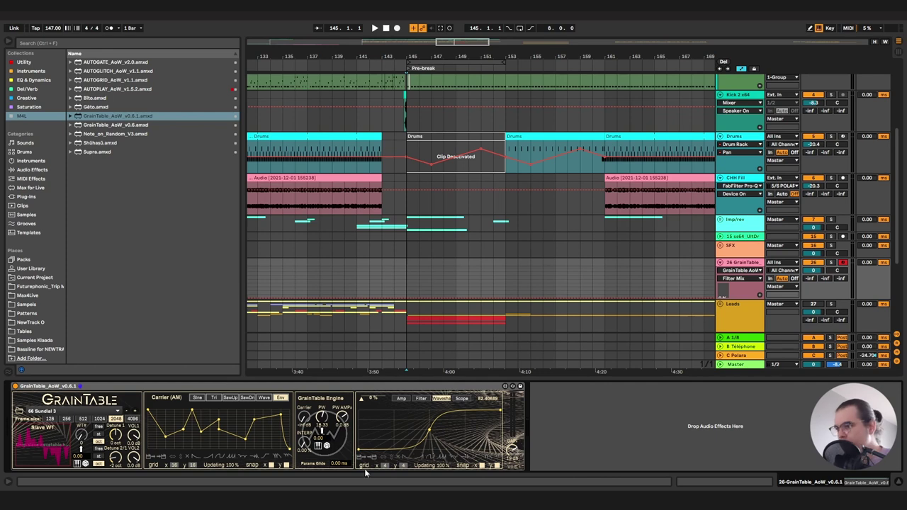
drag(385, 466, 383, 488)
double_click(406, 465)
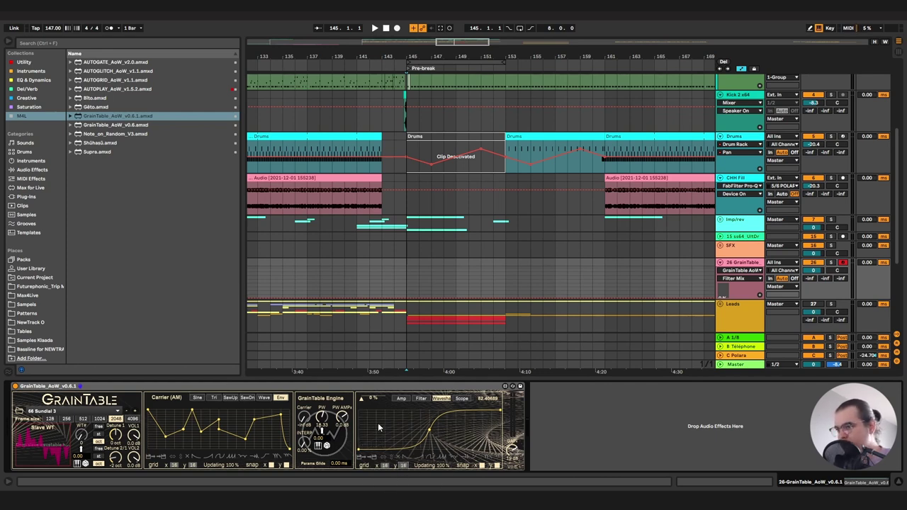
Add breakpoints across the waveshaper curve to form a jagged zigzag shape.
click(378, 423)
click(411, 440)
click(455, 411)
click(482, 434)
click(396, 418)
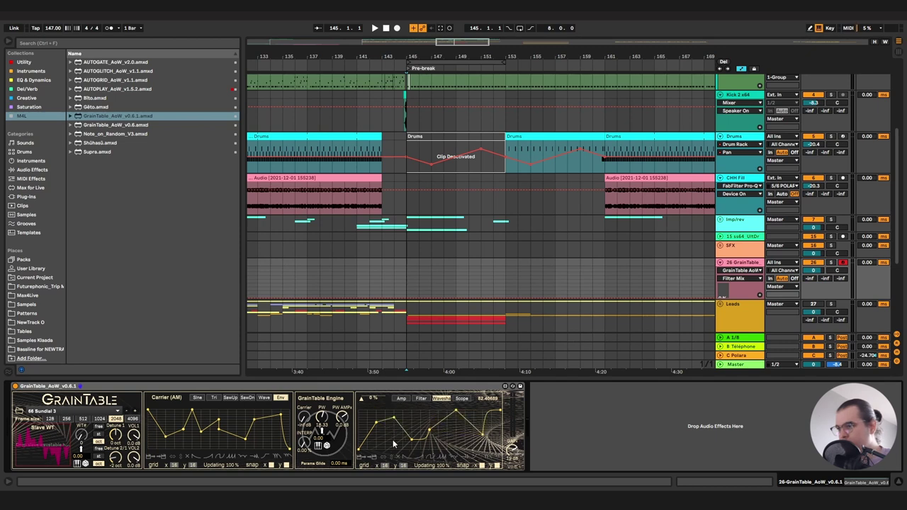
click(386, 444)
click(473, 438)
click(443, 421)
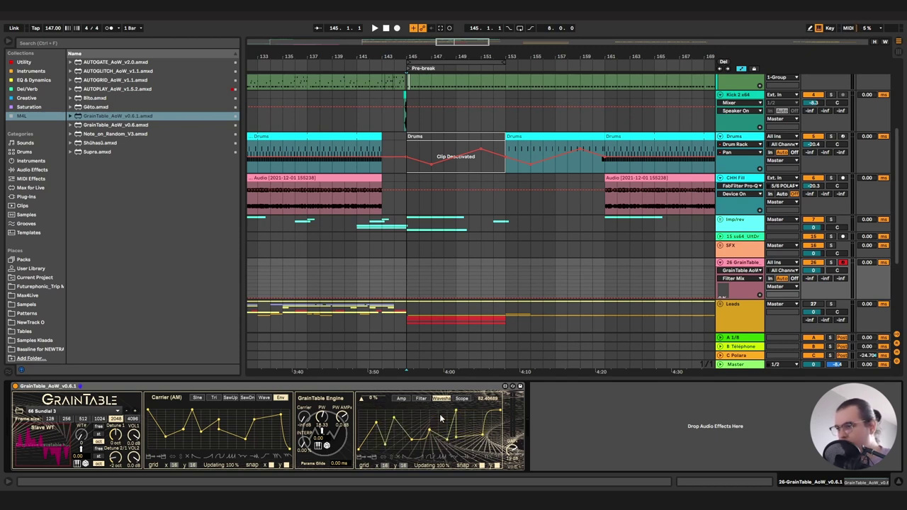
Try several preset shapes on the waveshaper, ending with the single falling curve.
click(439, 459)
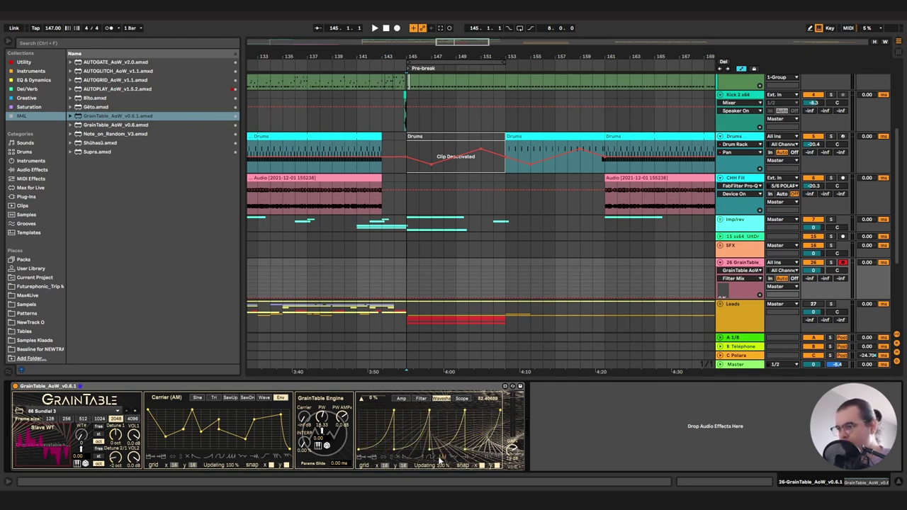
click(473, 460)
click(478, 460)
click(436, 459)
click(487, 458)
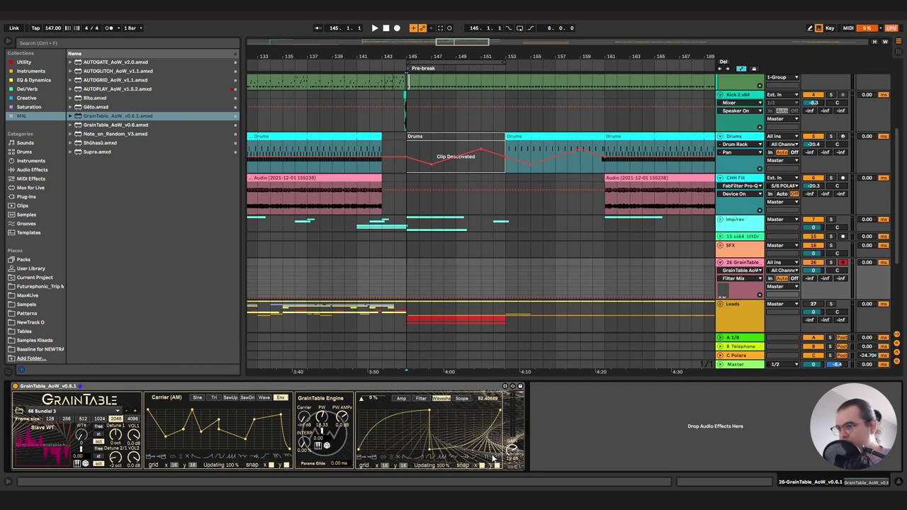
click(446, 457)
click(414, 457)
click(412, 457)
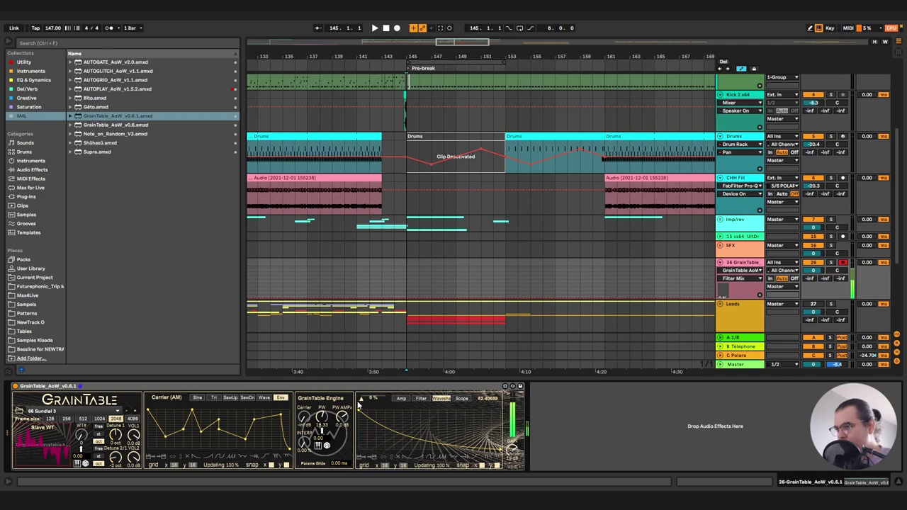
Set the carrier back to Tri and try the waveshaper mix with the repeating rising-curve preset, returning the mix to 0 %.
mouse_move(366, 399)
mouse_down()
mouse_move(386, 400)
mouse_move(374, 400)
mouse_up()
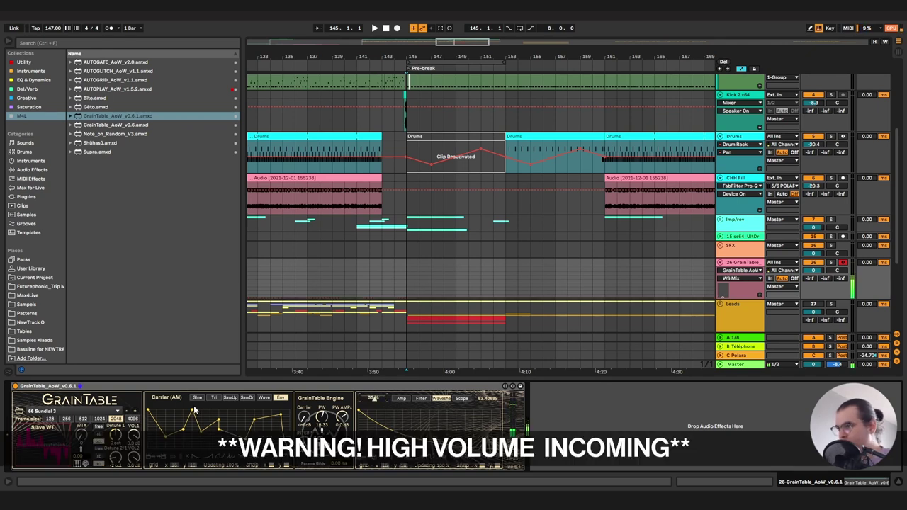
click(214, 398)
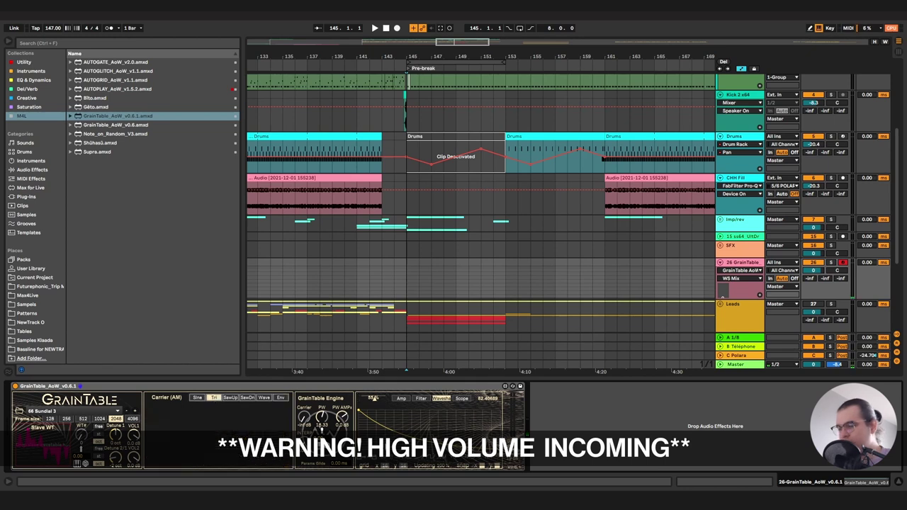
click(435, 456)
mouse_move(375, 399)
mouse_down()
mouse_move(367, 398)
mouse_move(385, 398)
mouse_move(361, 399)
mouse_up()
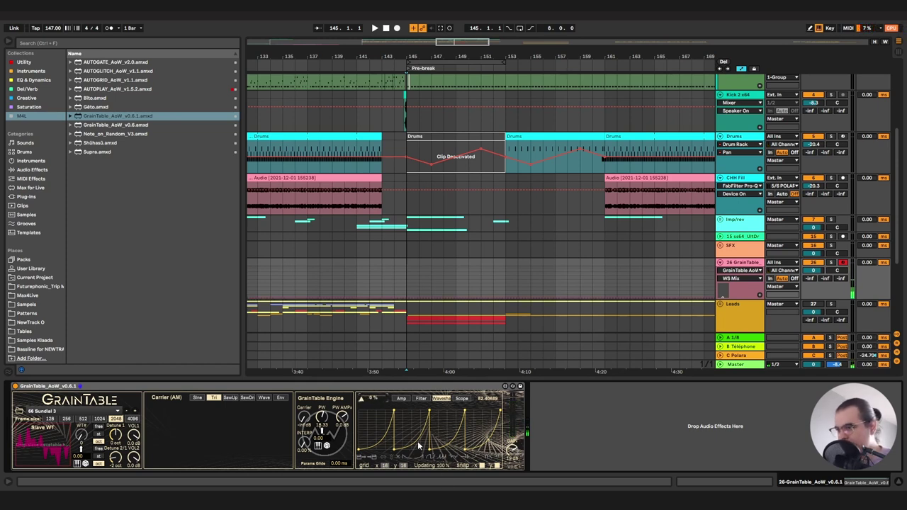
Set the waveshaper mix to 73 % and try the straight-line preset with an added breakpoint, ending with the single falling curve.
click(398, 456)
drag(361, 399, 379, 399)
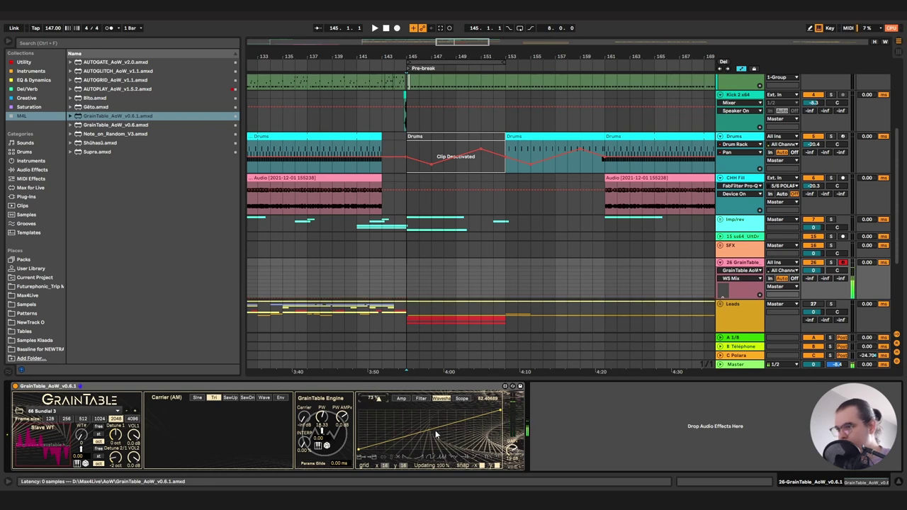
click(438, 430)
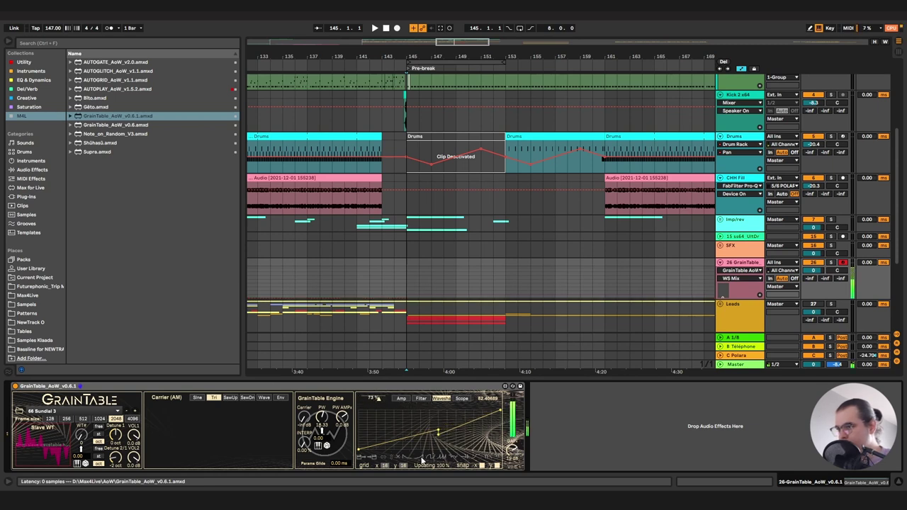
click(421, 460)
click(407, 460)
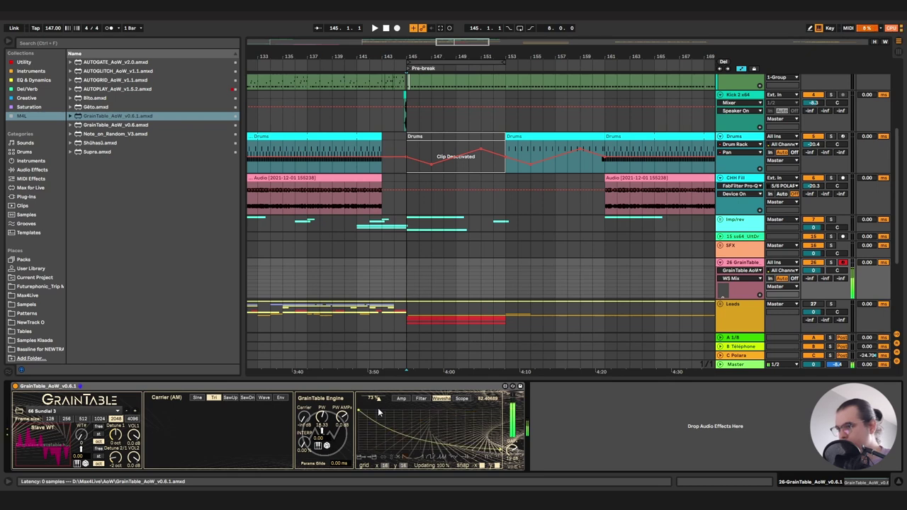
Try the repeating-arch preset on the waveshaper, and restore the straight-line preset with the mix at 0 %.
click(458, 459)
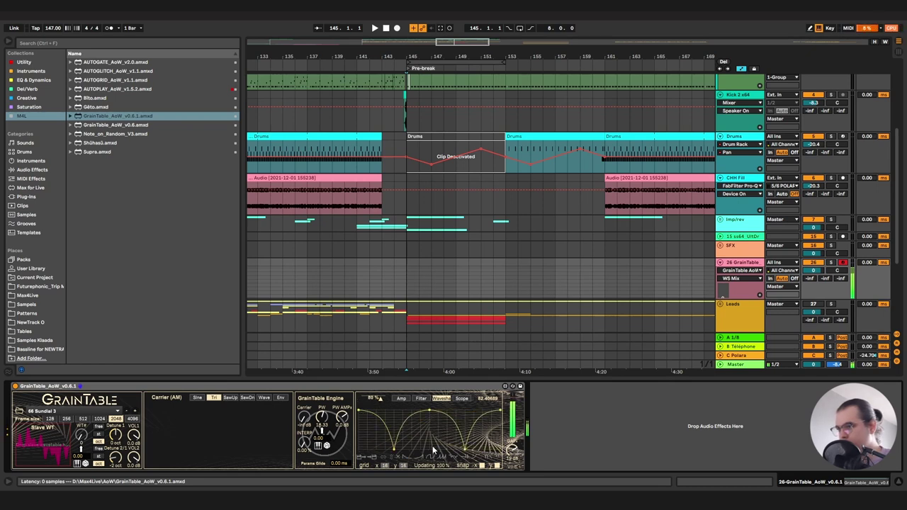
drag(374, 398, 375, 453)
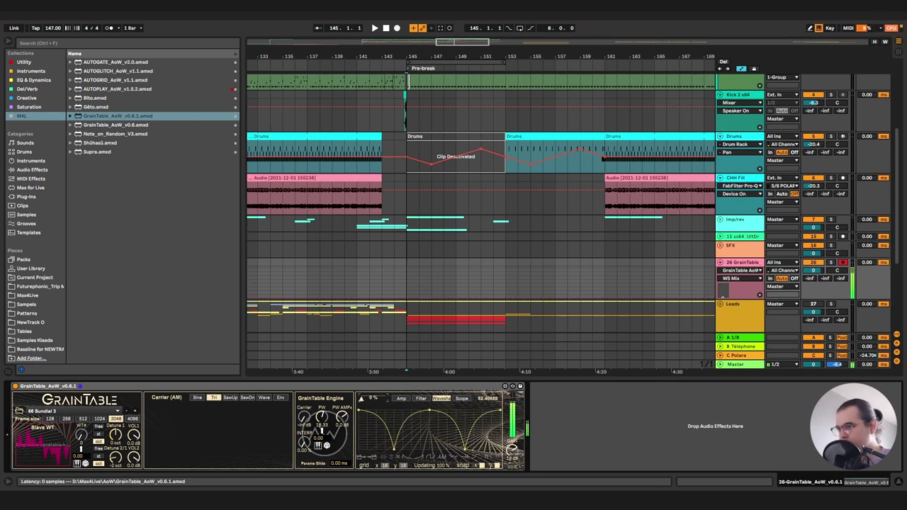
click(398, 462)
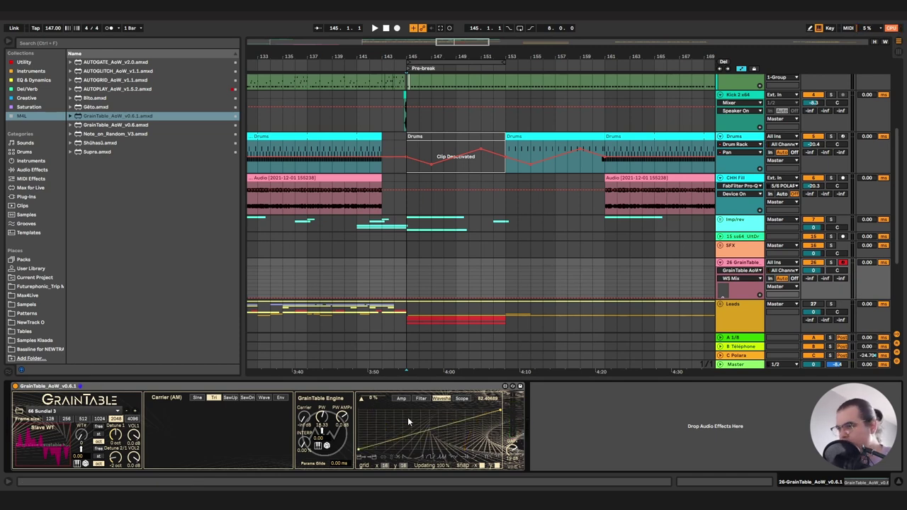
Examine the synth's output waveform in the Scope view and return to the Amp settings.
click(463, 399)
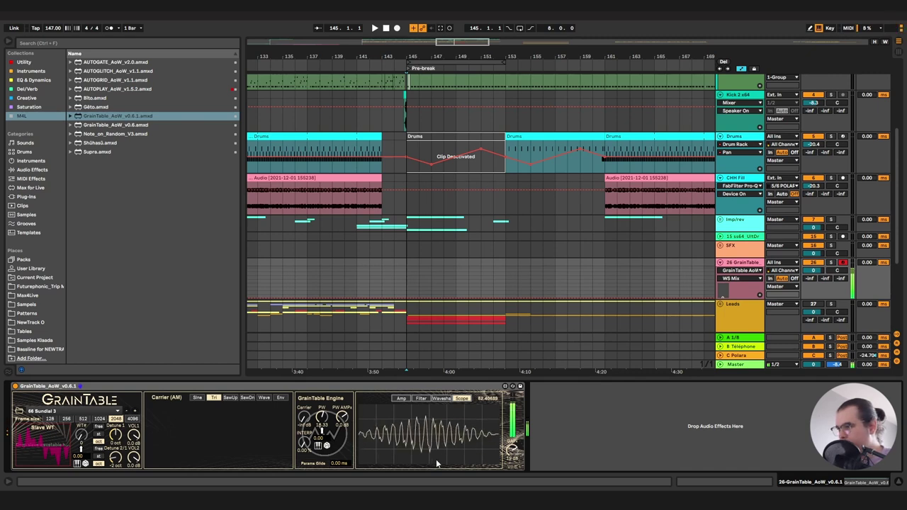
click(402, 399)
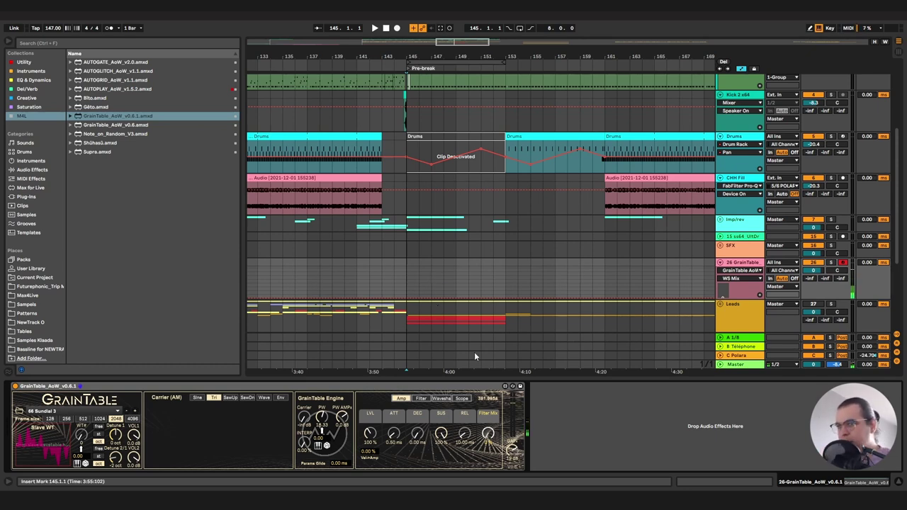
Create an eight-bar MIDI clip at bar 145 on the GrainTable track and fill it with one E1 note extended by Legato.
drag(410, 261, 504, 266)
key(ctrl+shift+m)
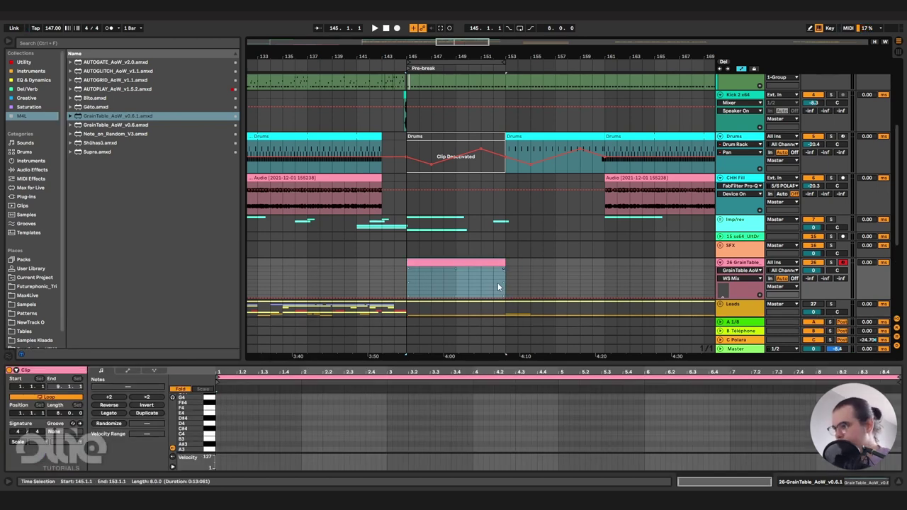
scroll(233, 432, down, 5)
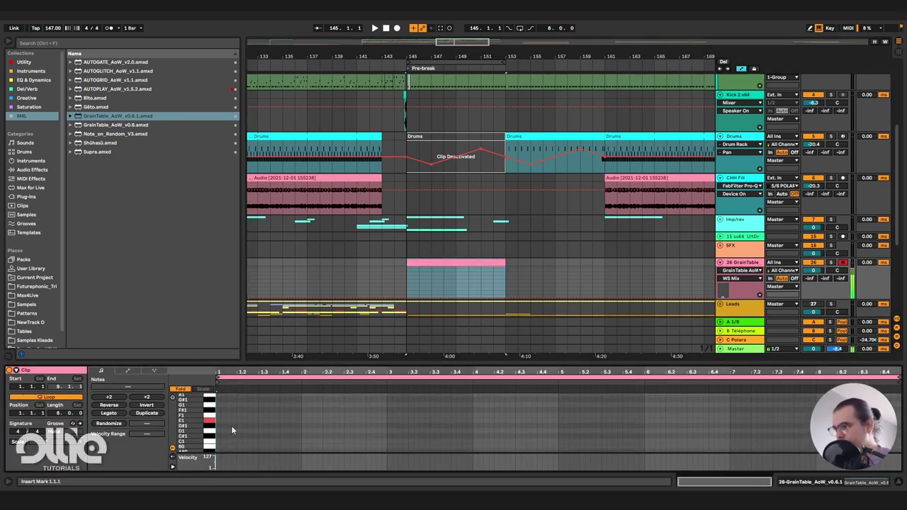
double_click(218, 421)
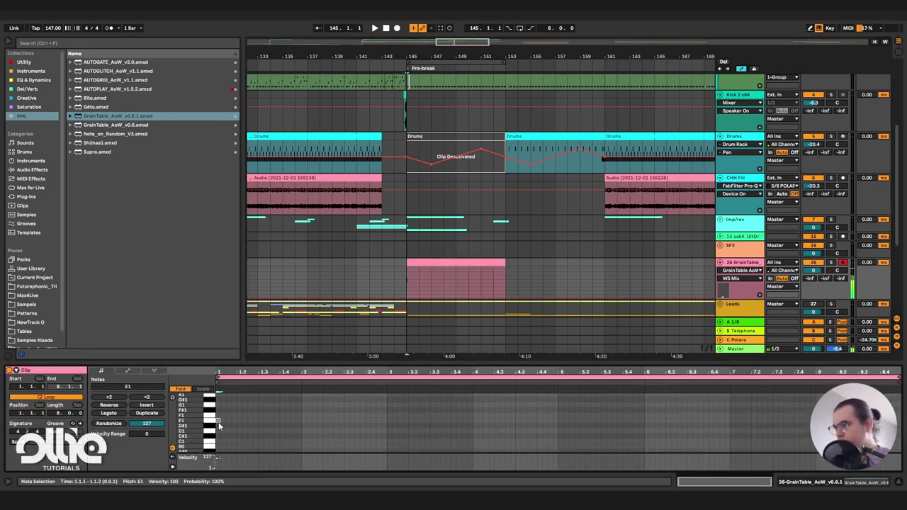
click(109, 414)
Set the GrainTable track's volume to -8.3 dB and play it soloed with the Autoplay Ollie default preset inserted before the synth.
drag(814, 271, 814, 286)
key(space)
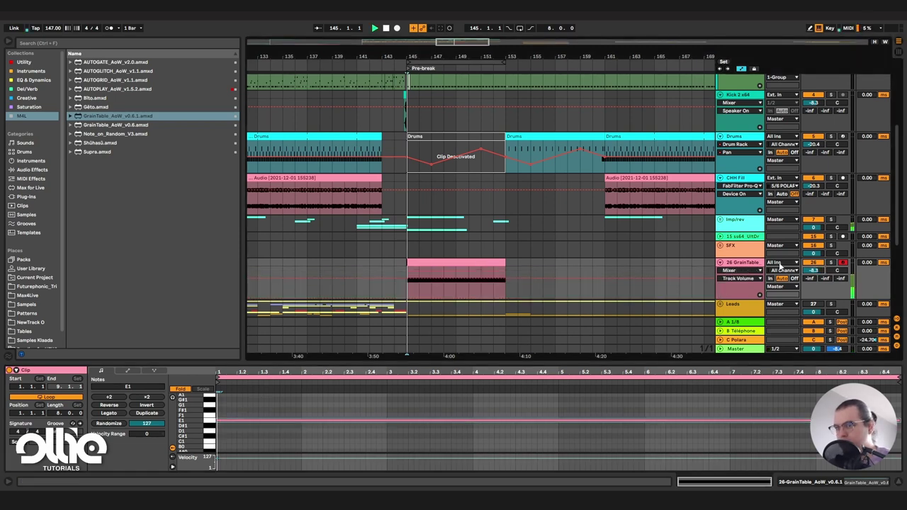
double_click(745, 263)
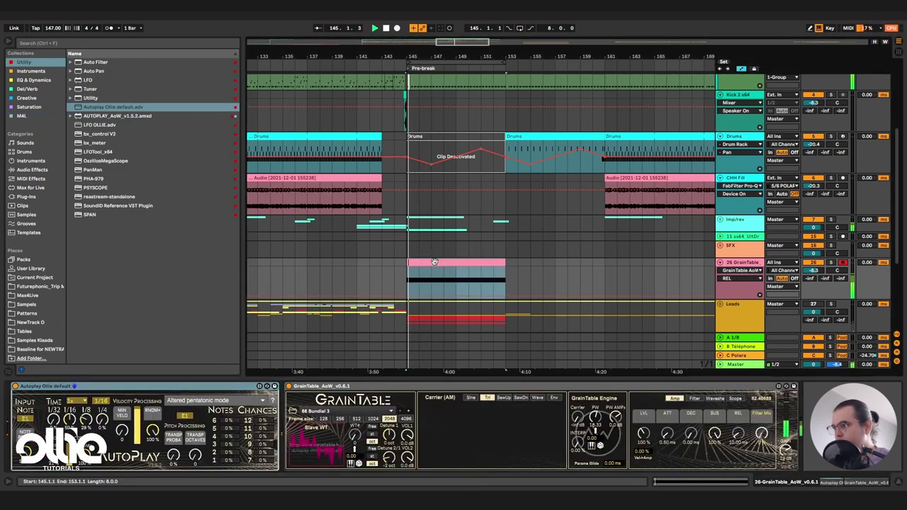
click(831, 263)
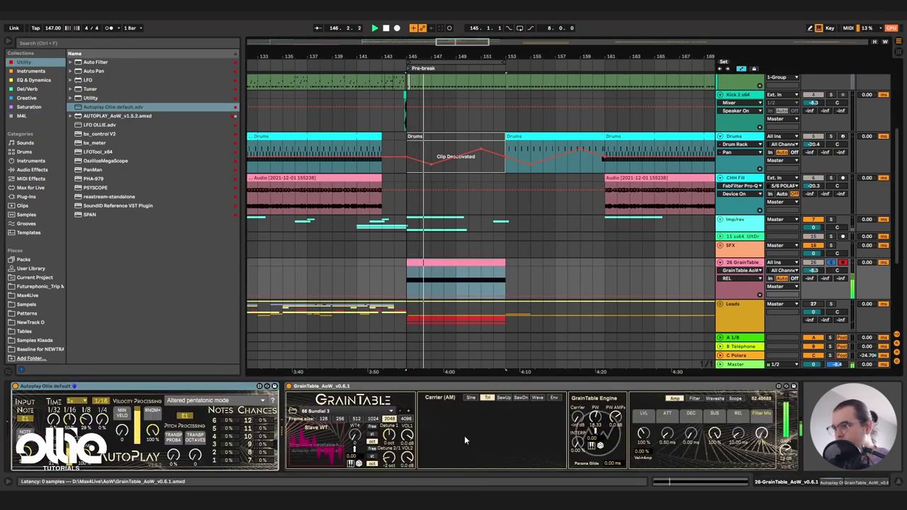
Try a random pulse width amount of about 17.13 in the engine and reset it.
drag(596, 432, 595, 427)
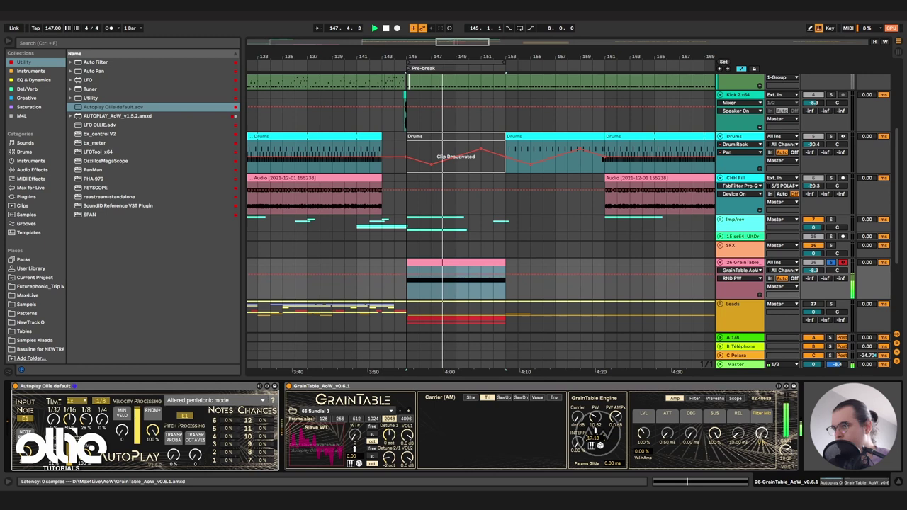
double_click(595, 435)
Show the engine's PW automation on the track and shape it from 2.85 at the clip's start to a mid-clip peak of about 28.76.
double_click(597, 418)
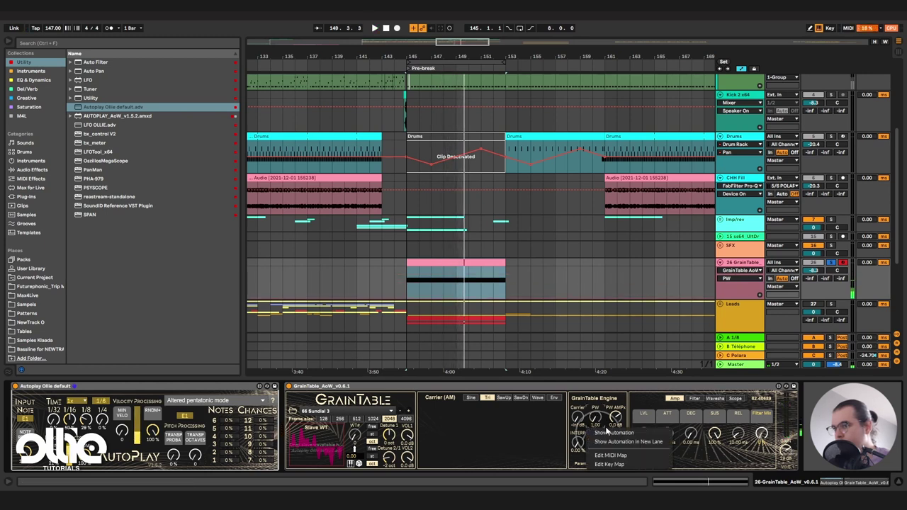
drag(405, 301, 405, 298)
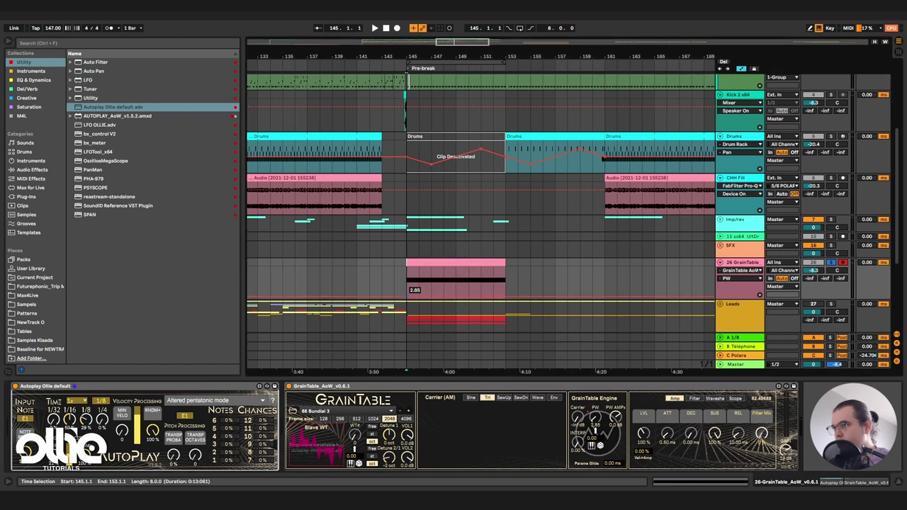
key(space)
drag(472, 298, 471, 275)
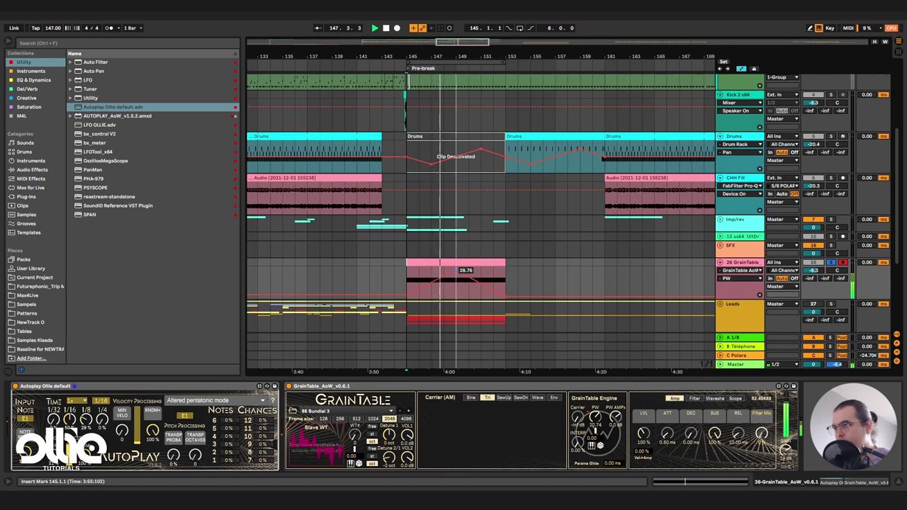
Set the track's B-Téléphone send to -60 dB, and adjust the engine to 50.4 % interpolation, 13.4 ms params glide and some random pulse width.
drag(825, 280, 825, 277)
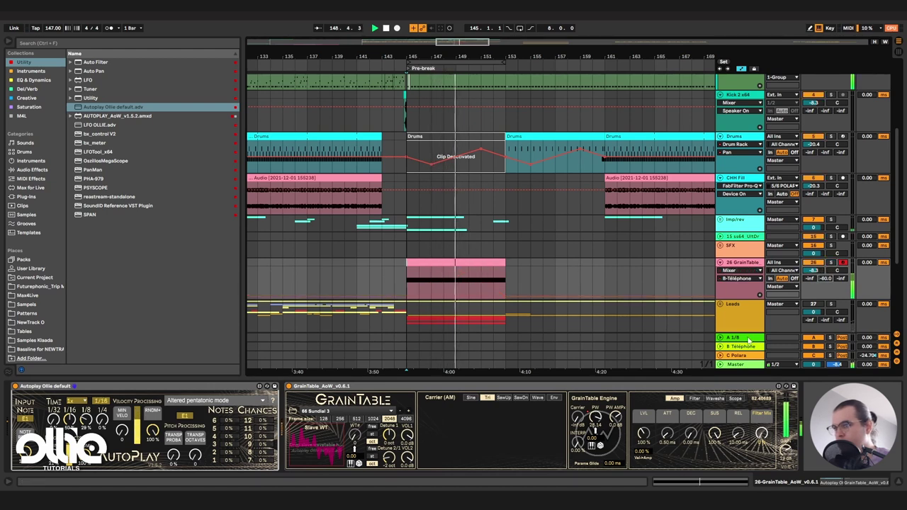
drag(577, 442, 578, 400)
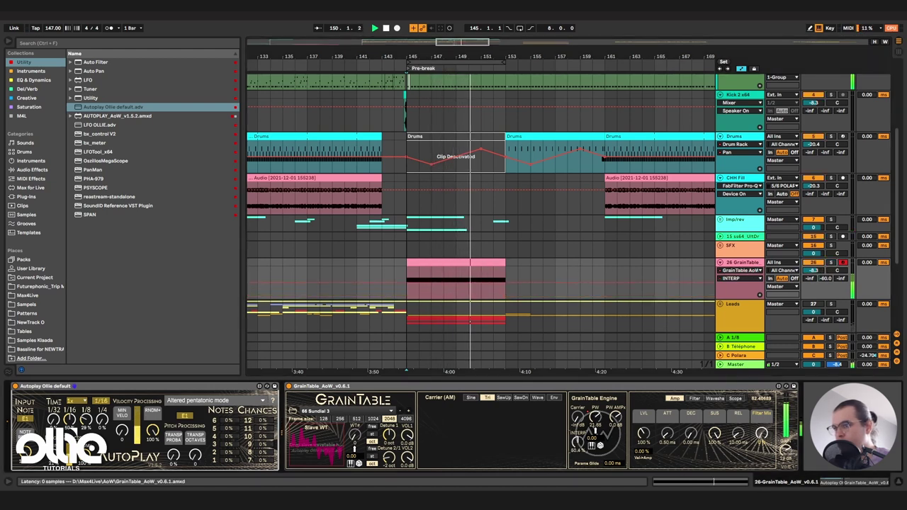
drag(614, 464, 589, 433)
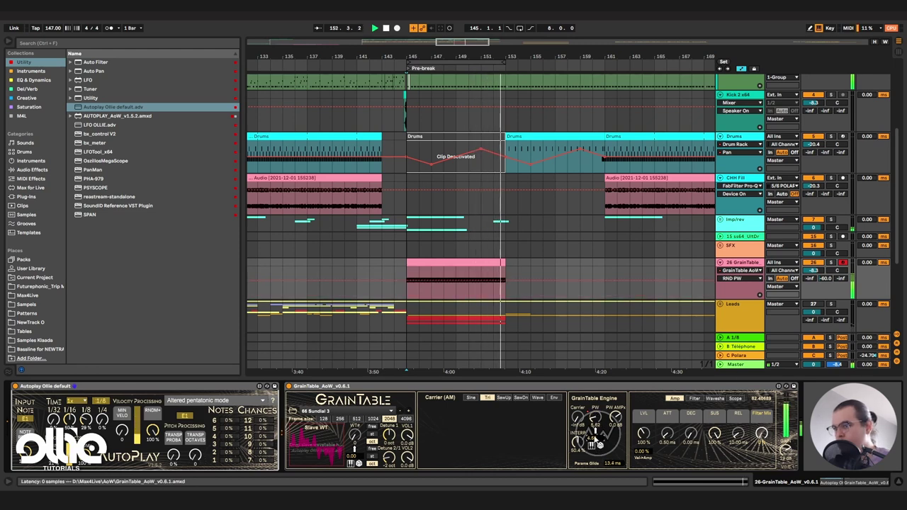
Duplicate the eight-bar GrainTable clip so the copy follows at bar 153.
click(471, 263)
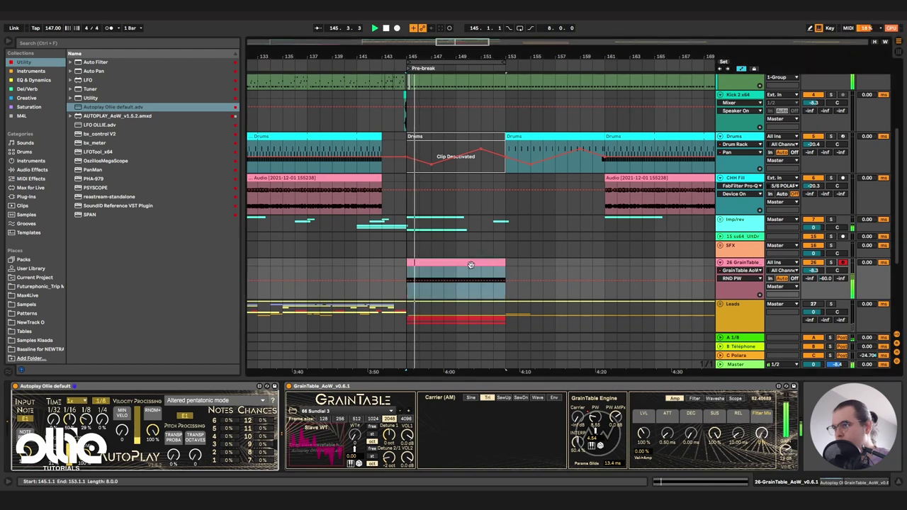
key(ctrl+d)
scroll(413, 234, down, 2)
scroll(416, 234, up, 2)
scroll(416, 235, down, 5)
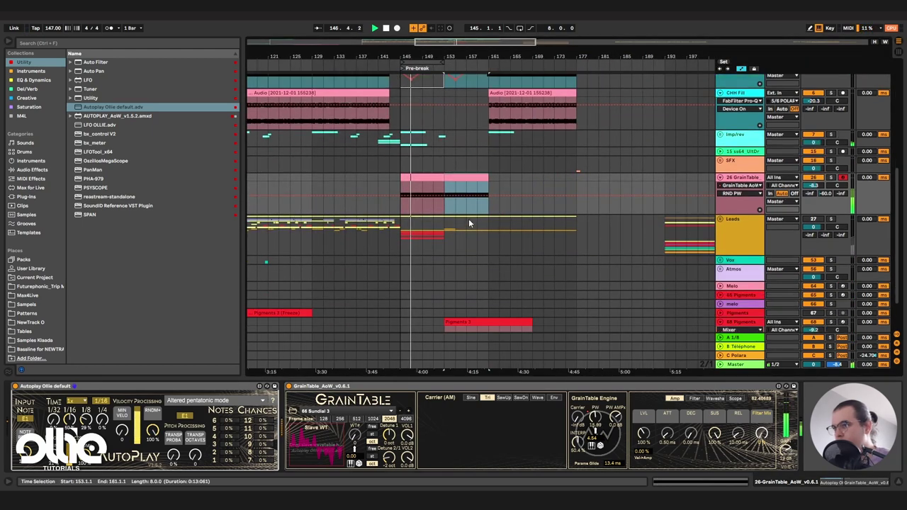
Raise the GrainTable track's B-Téléphone send to about -1.6 dB.
scroll(499, 198, up, 2)
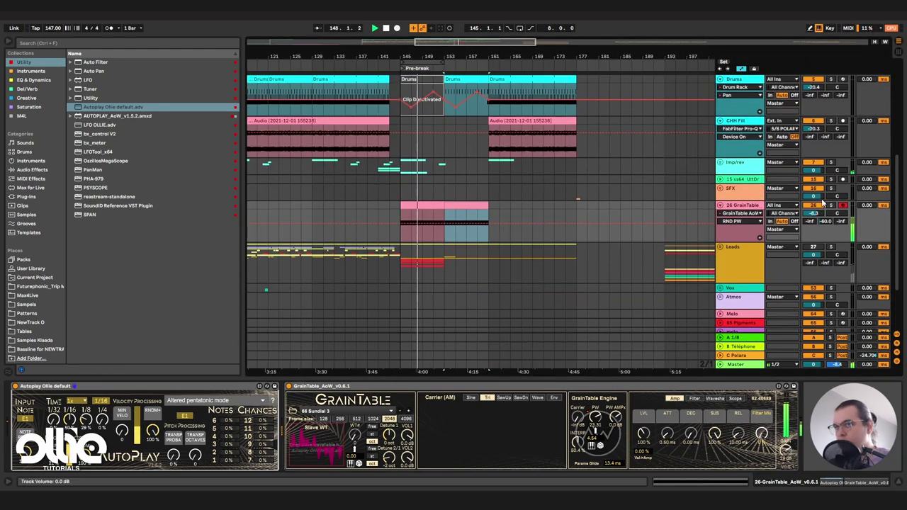
drag(825, 222, 825, 197)
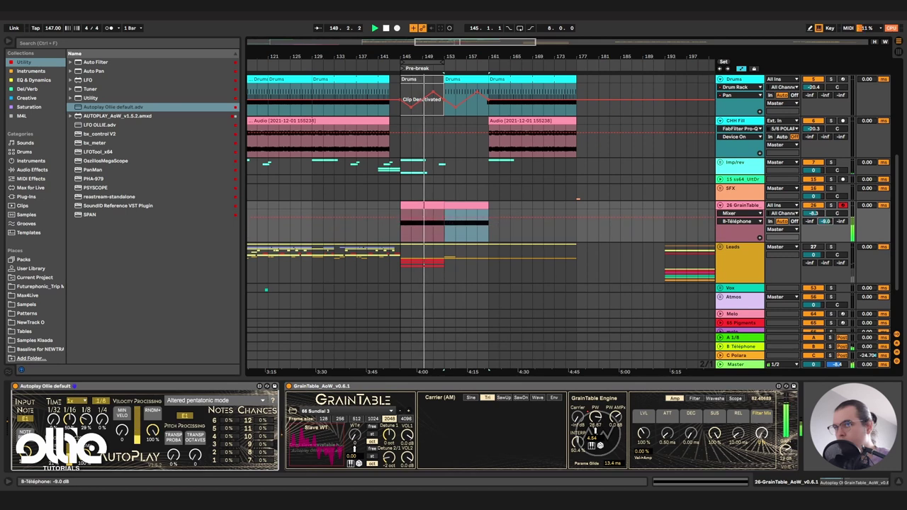
scroll(647, 294, up, 1)
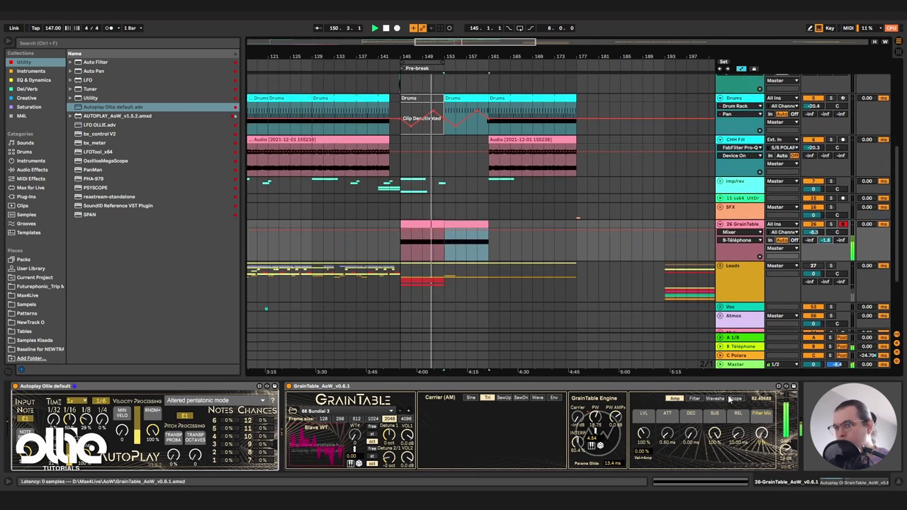
Bring up the filter mix and set the lowpass filter to about 890 Hz frequency, 65.5 Hz random, 3.27 gain and 1.30 Q.
click(694, 400)
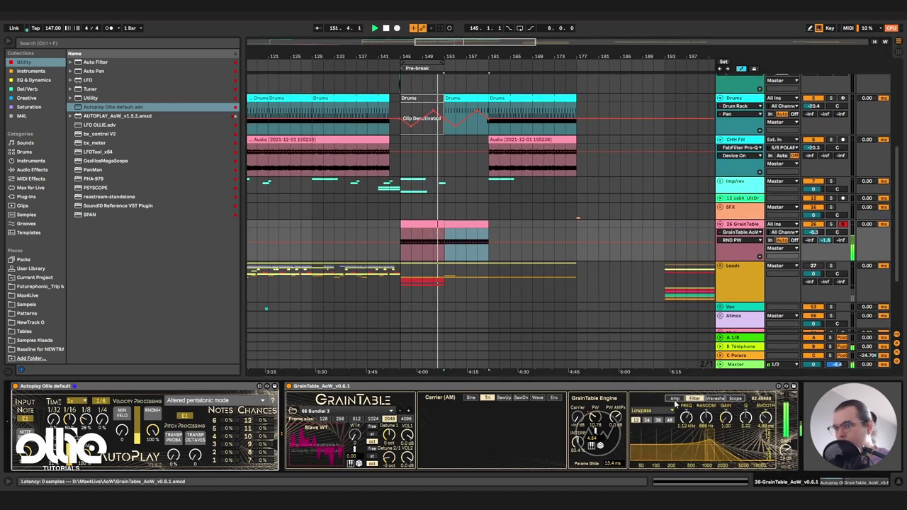
click(674, 400)
click(699, 400)
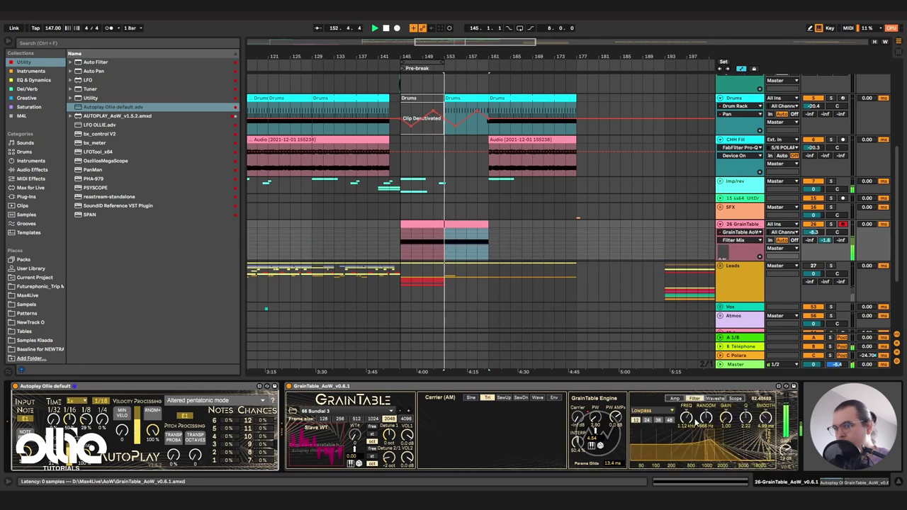
drag(705, 418, 693, 401)
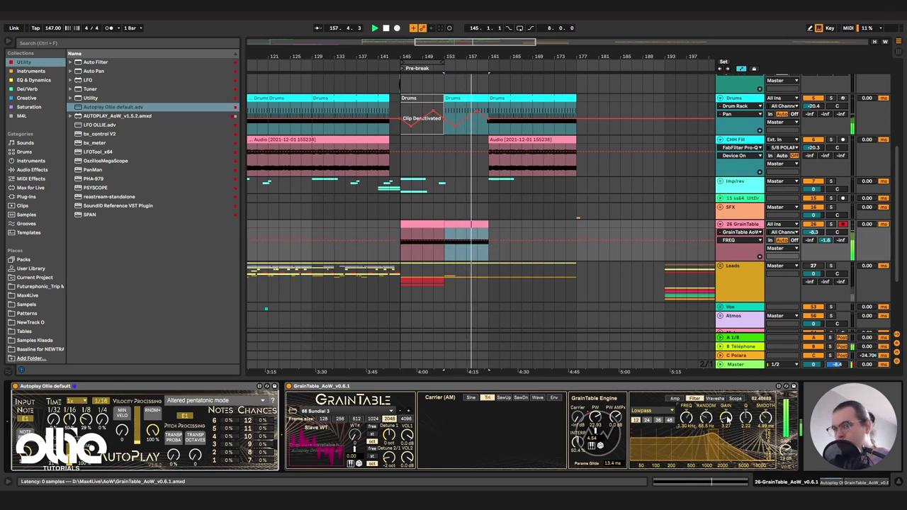
drag(746, 418, 746, 426)
drag(685, 418, 686, 441)
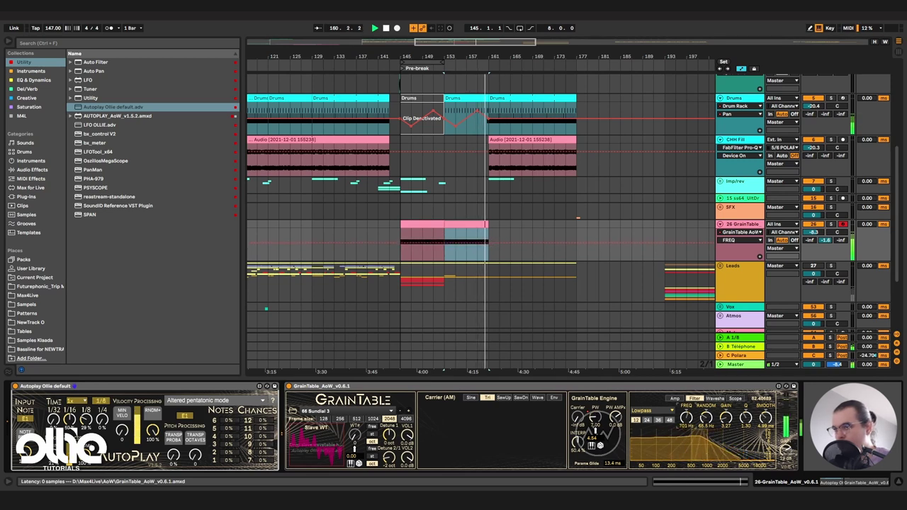
Lower the GrainTable track's volume to -12.5 dB and restart playback from the first clip.
drag(813, 232, 813, 244)
click(418, 224)
key(space)
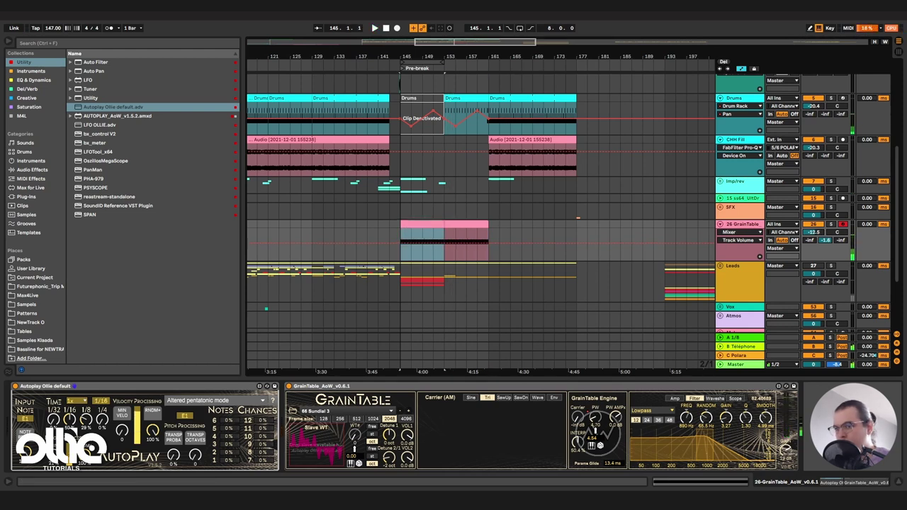
key(space)
Switch the filter type to Bandpass and sweep its frequency on the graph around 333 Hz.
click(653, 411)
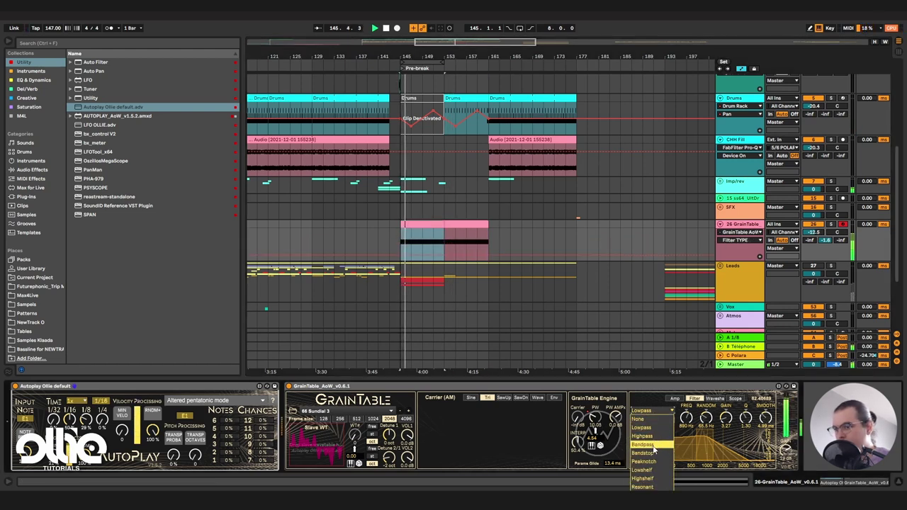
click(642, 444)
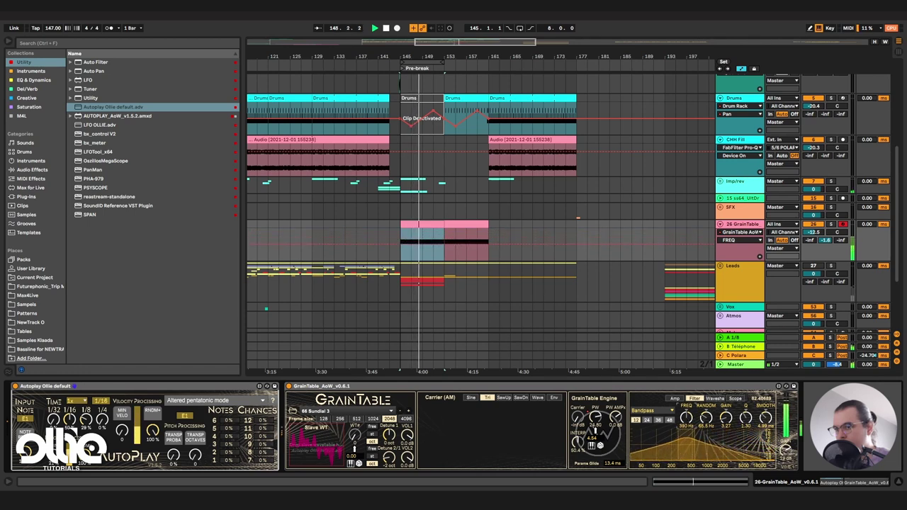
mouse_move(653, 445)
mouse_down()
mouse_move(714, 443)
mouse_move(651, 442)
mouse_up()
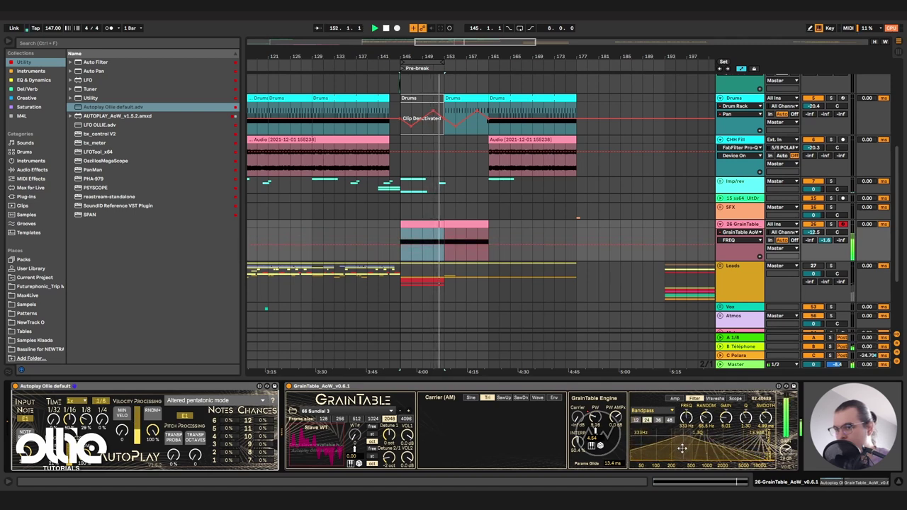
mouse_move(682, 449)
mouse_down()
mouse_move(711, 437)
mouse_move(732, 442)
mouse_move(677, 446)
mouse_move(734, 443)
mouse_move(677, 440)
mouse_up()
Turn off the Autoplay device, set the filter's random to 0 Hz, and move the band to about 1.11 kHz with a gain of 1.85.
click(707, 419)
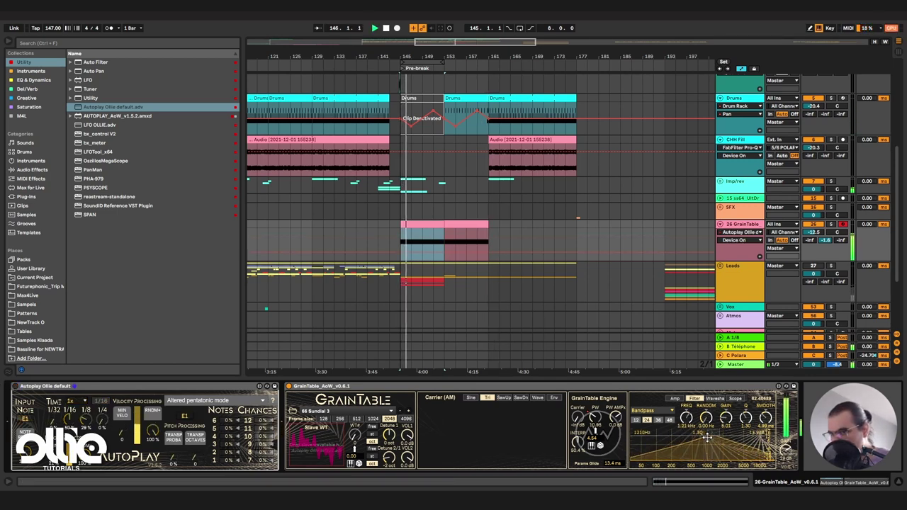
drag(775, 435, 709, 440)
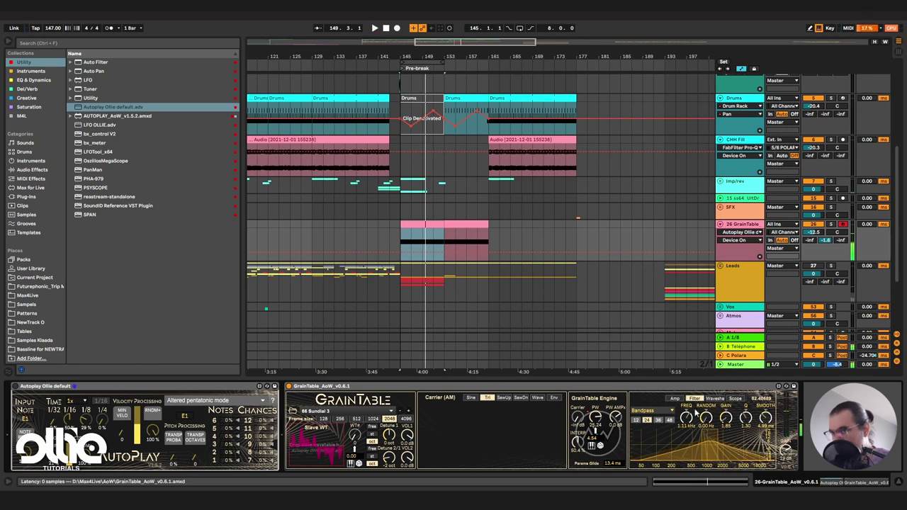
Turn the filter mix fully down in the Amp settings and restart playback.
click(675, 399)
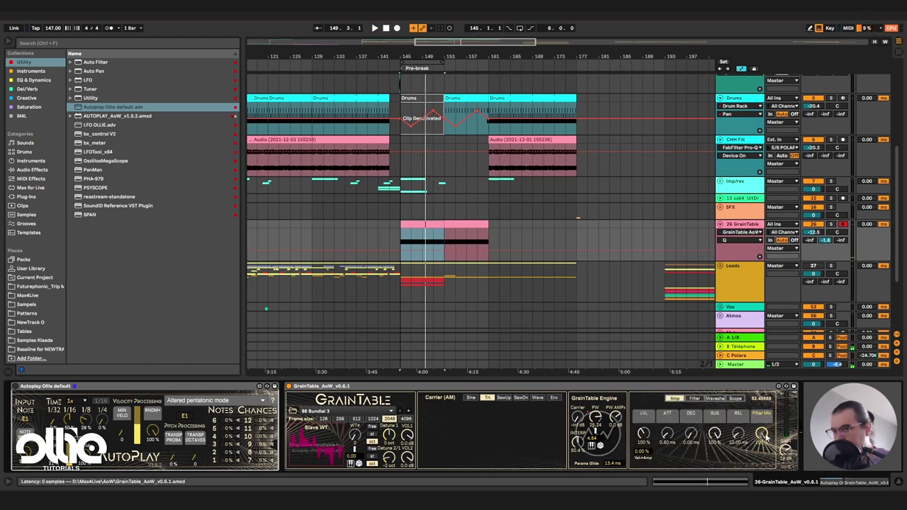
drag(764, 436, 764, 489)
key(space)
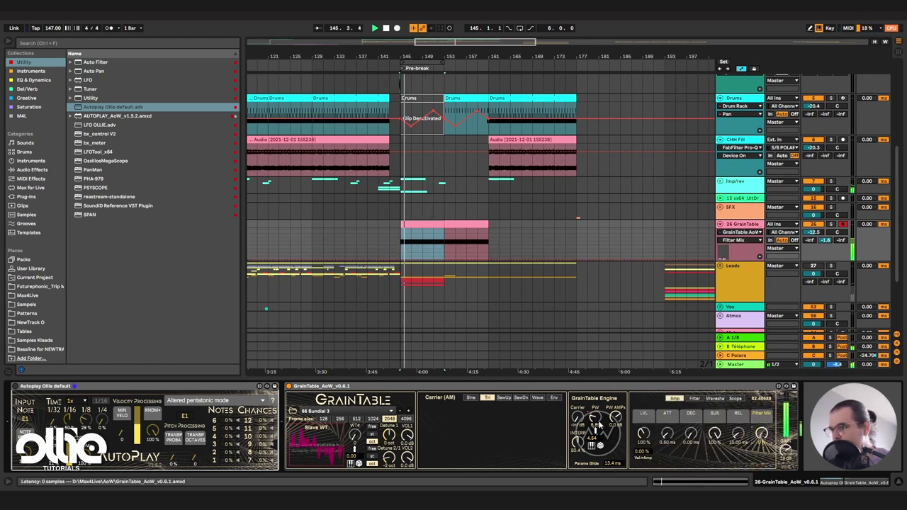
Flatten and delete the PW automation over the two GrainTable clips.
click(593, 417)
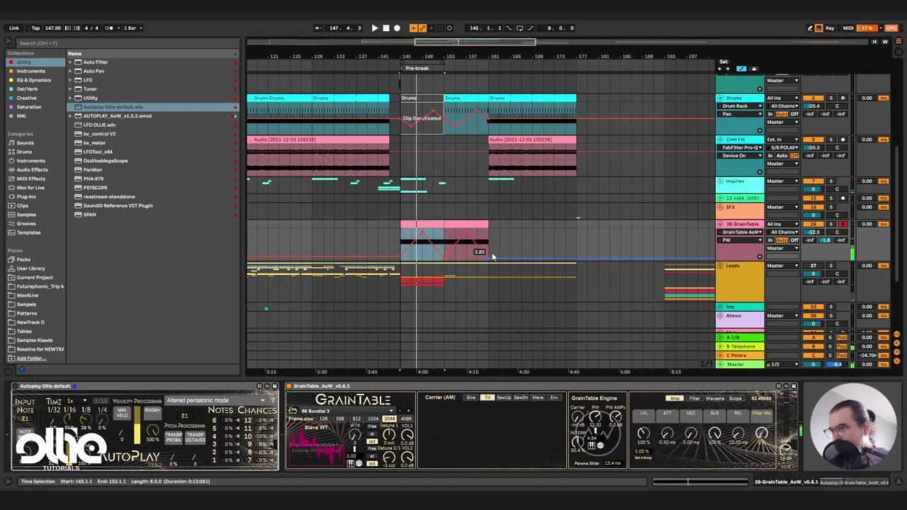
key(space)
drag(493, 238, 396, 237)
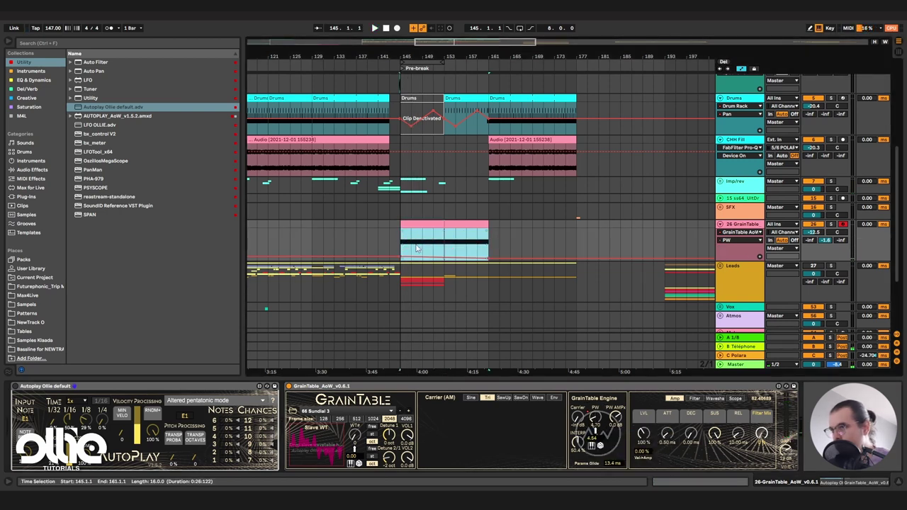
click(399, 239)
key(space)
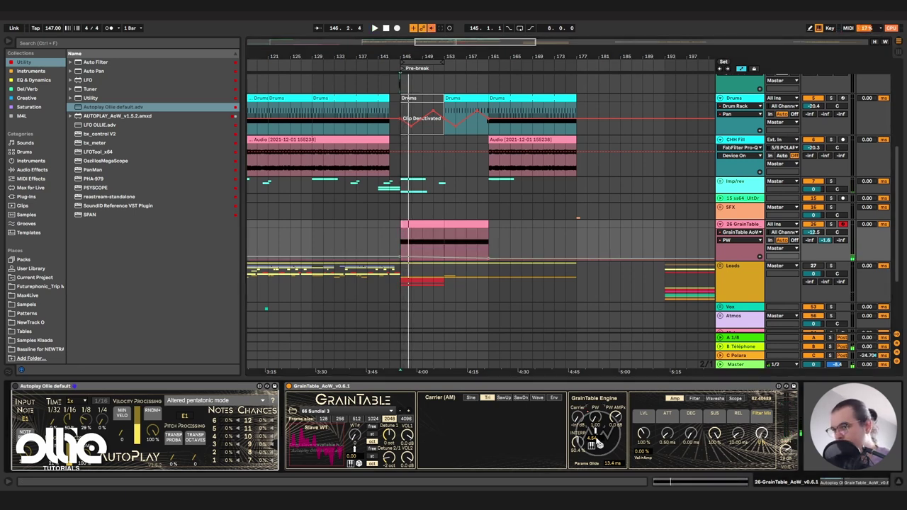
right_click(592, 423)
click(609, 461)
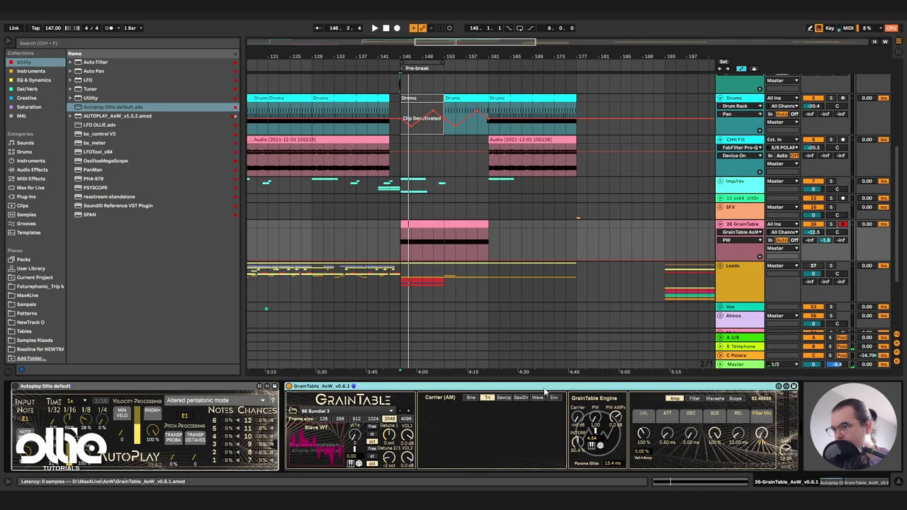
Group the GrainTable device into an Instrument Rack, show its macros and map the engine's PW to Macro 1.
key(ctrl+g)
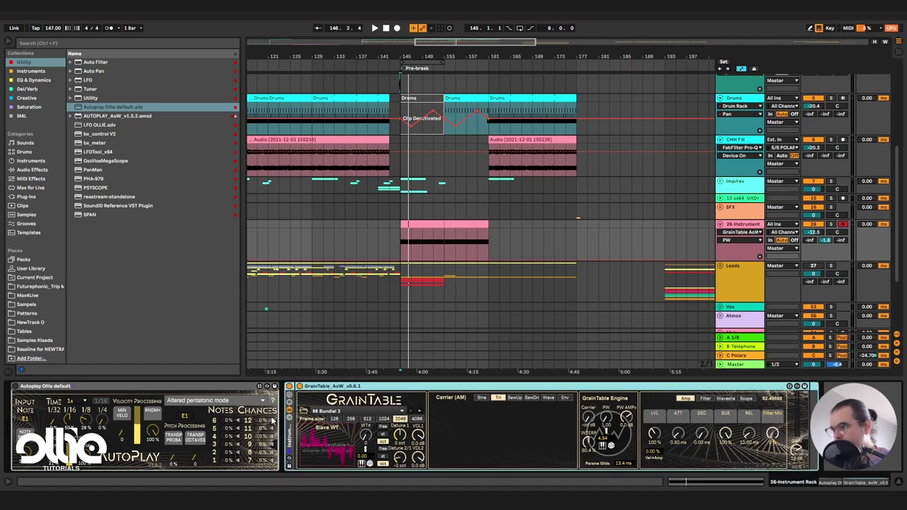
click(289, 394)
right_click(717, 421)
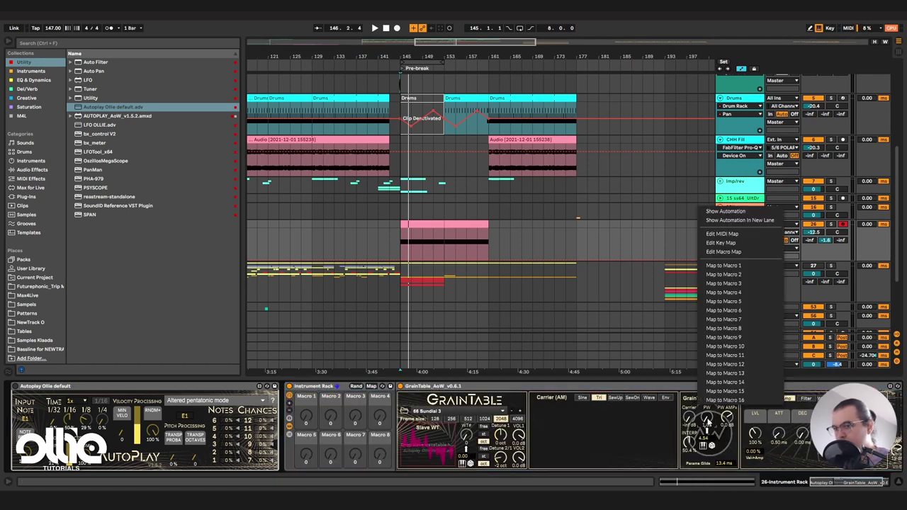
click(715, 254)
Play the clips and sweep the rack's PW macro up and down.
drag(305, 418, 305, 407)
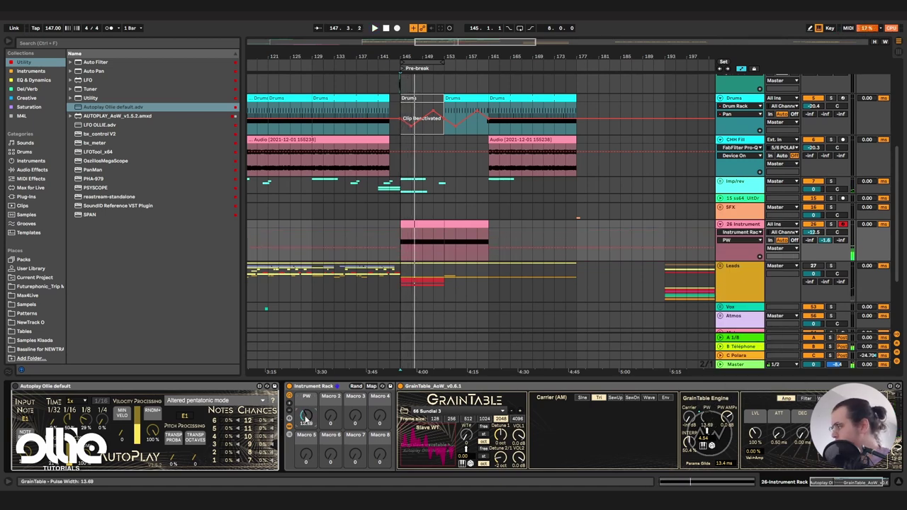
key(space)
drag(306, 420, 306, 428)
Sweep GrainTable's bandpass filter on its graph, raise the Q, and bring the frequency down to about 395 Hz.
click(828, 484)
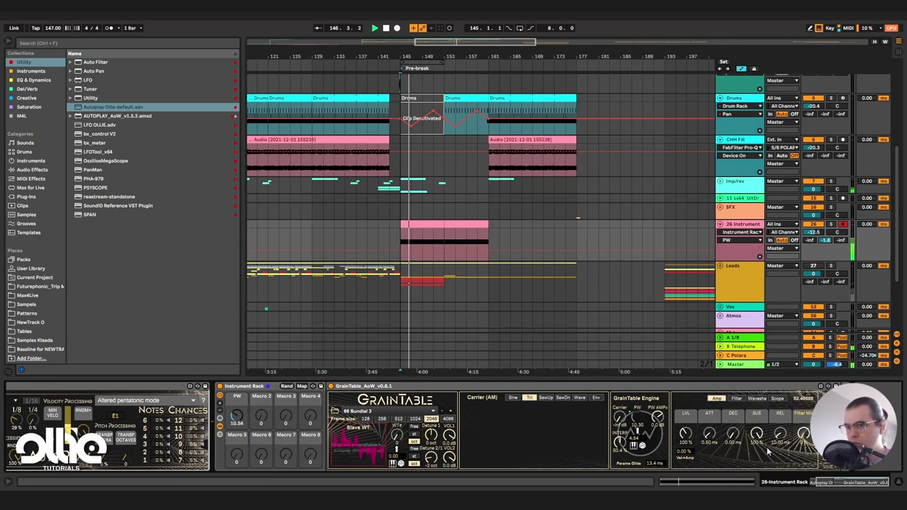
click(741, 399)
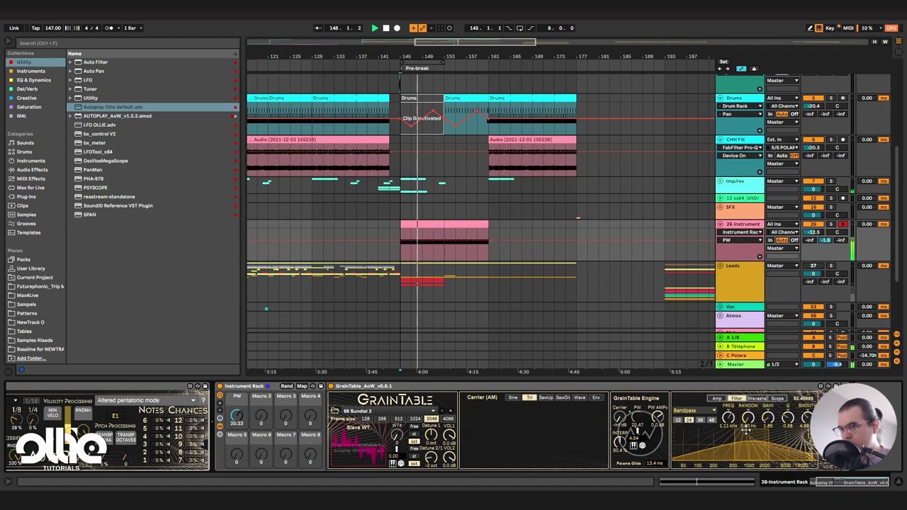
drag(800, 448, 741, 460)
drag(786, 427, 786, 420)
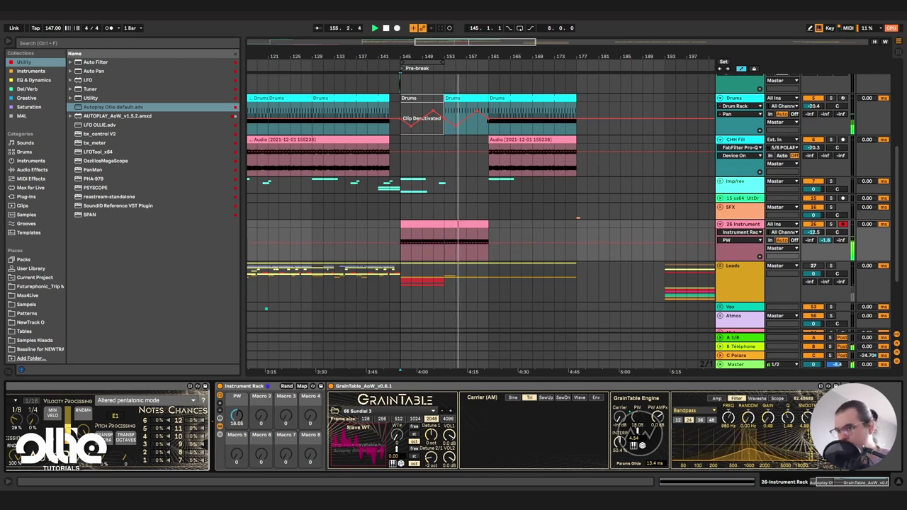
drag(744, 455, 712, 448)
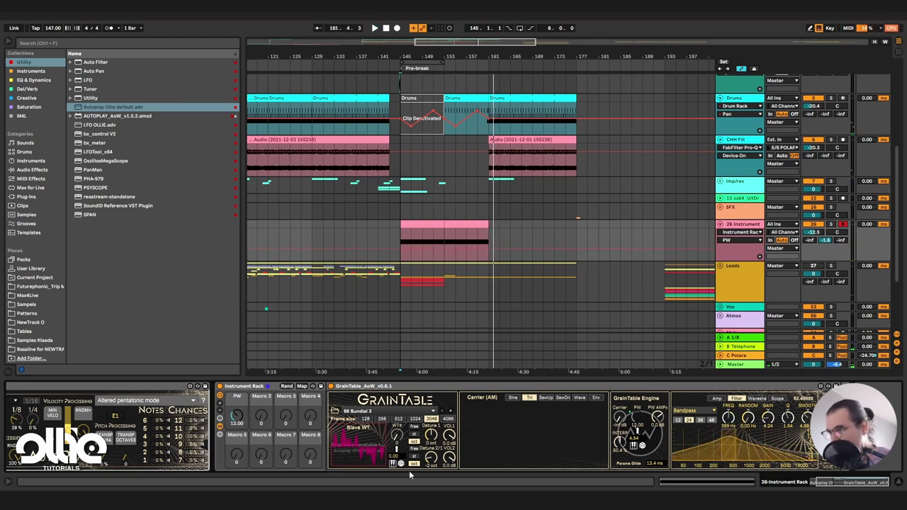
Audition the 02 Glass Sweep wavetable with the Amp settings shown, and switch to 03 Draw Bars.
click(384, 411)
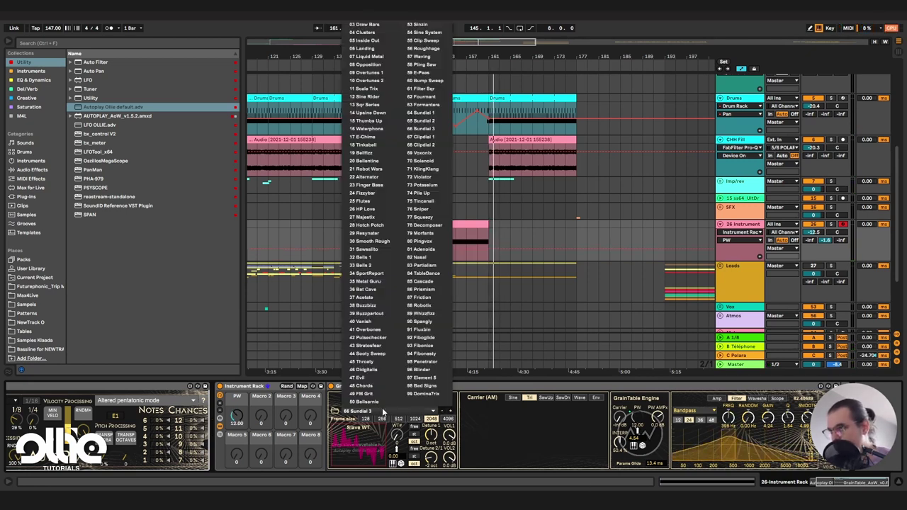
click(383, 24)
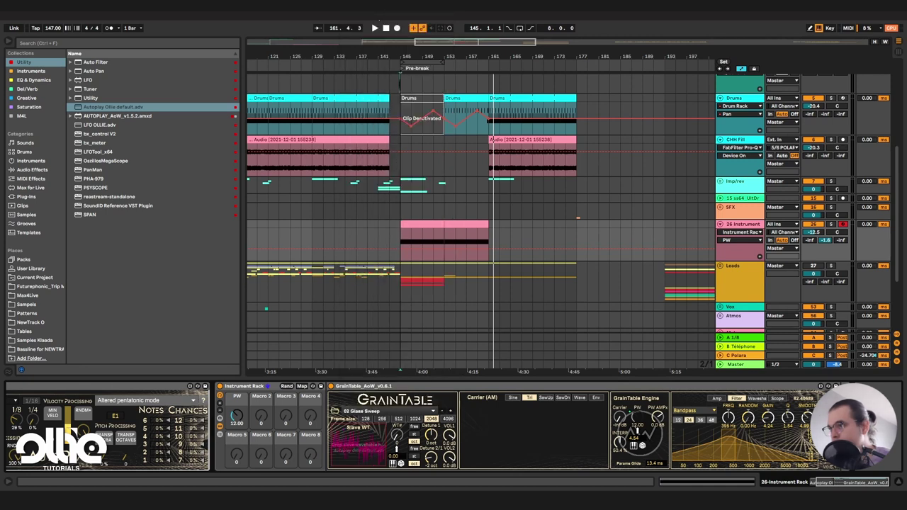
key(space)
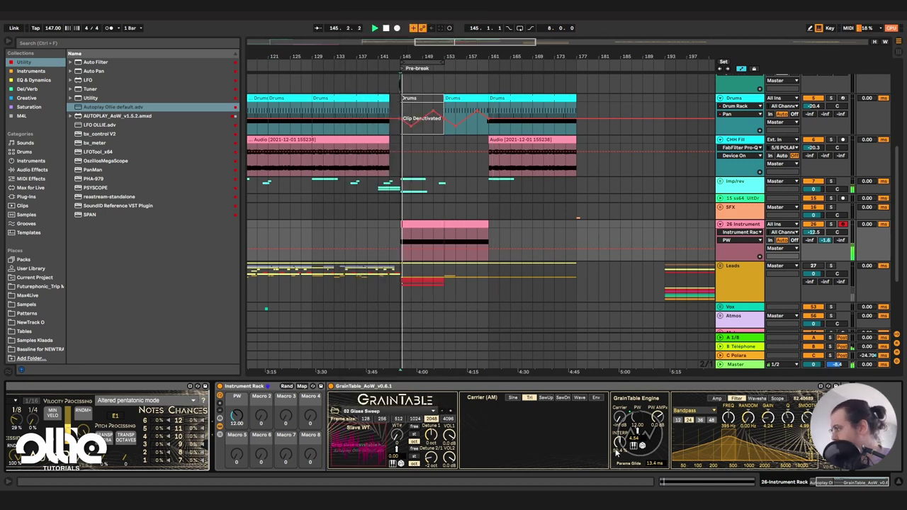
click(717, 398)
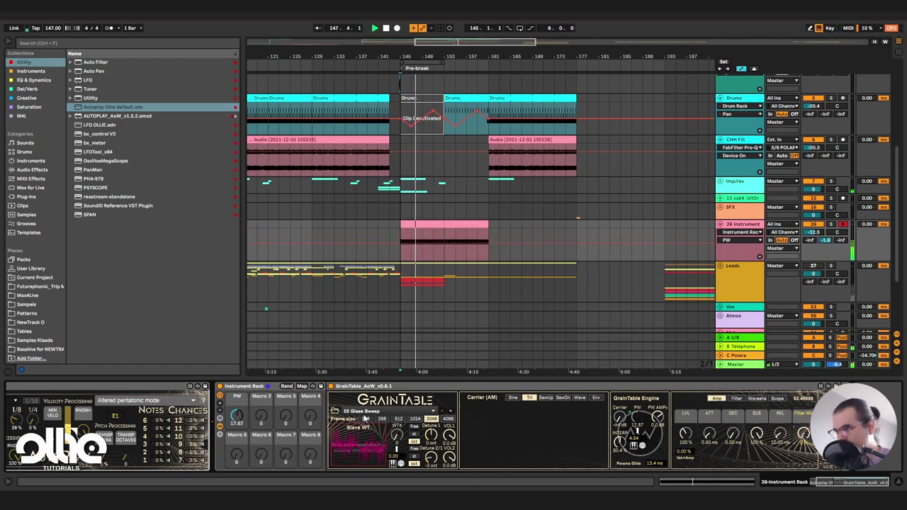
click(451, 411)
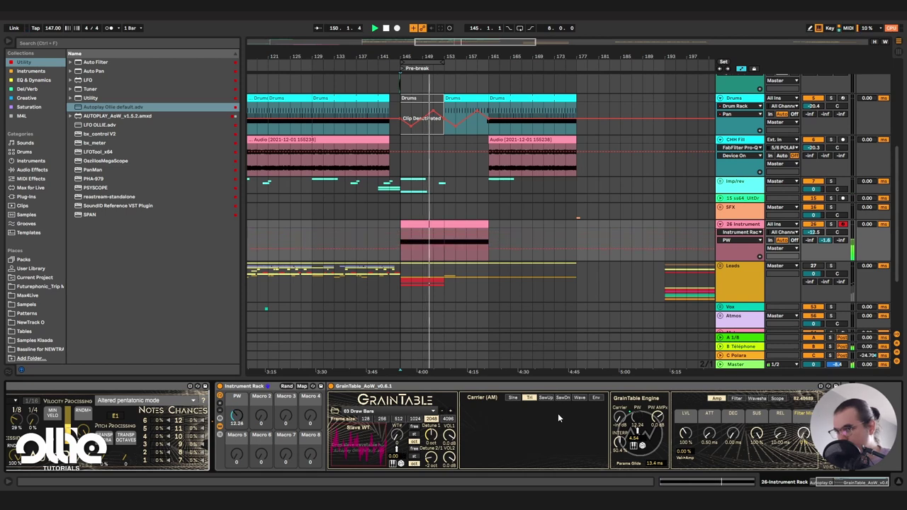
Try the Wave carrier, switch it to Env with a rising curve shape, and vary the PW during playback.
click(577, 398)
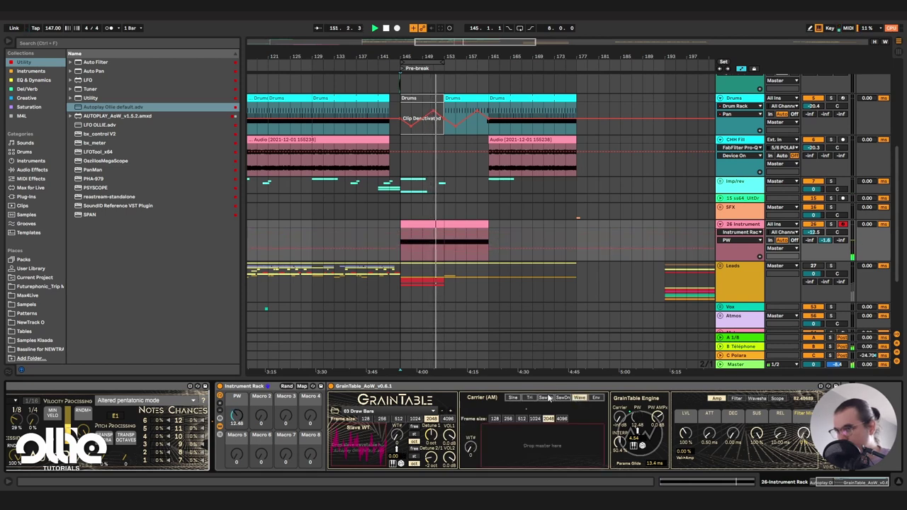
click(548, 398)
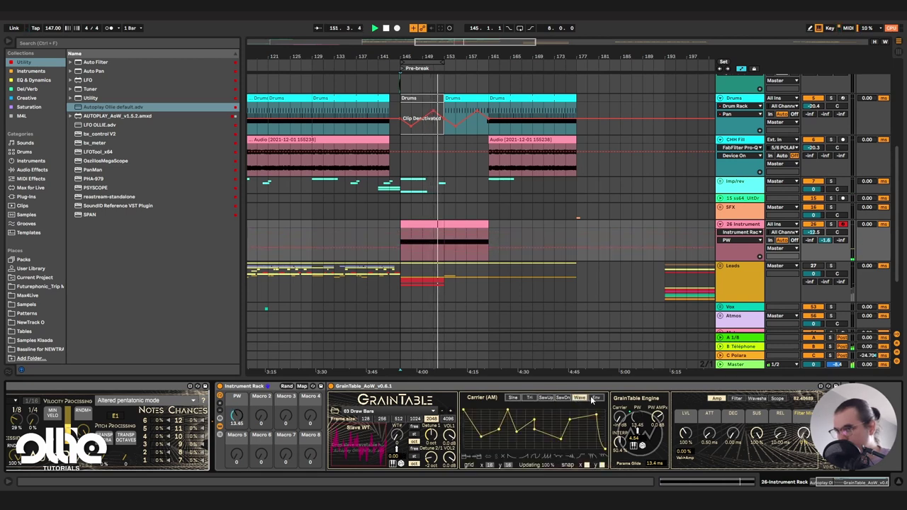
click(528, 458)
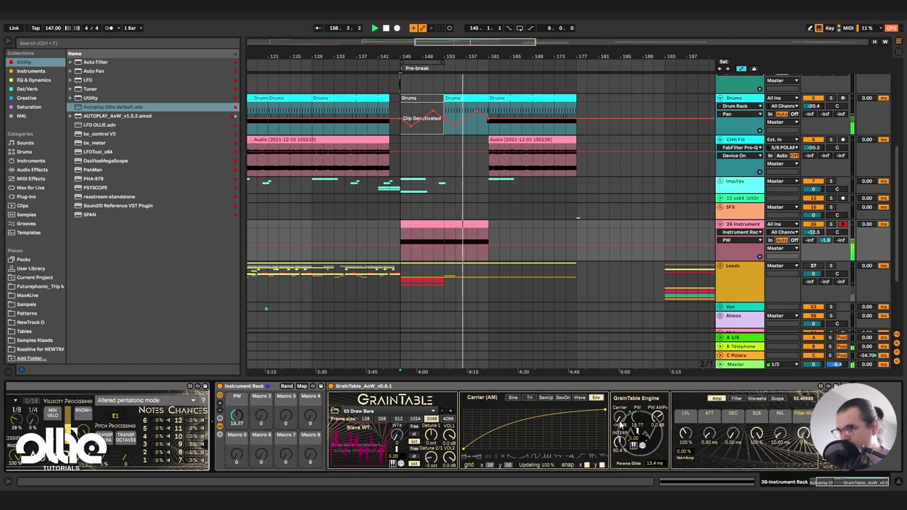
click(640, 446)
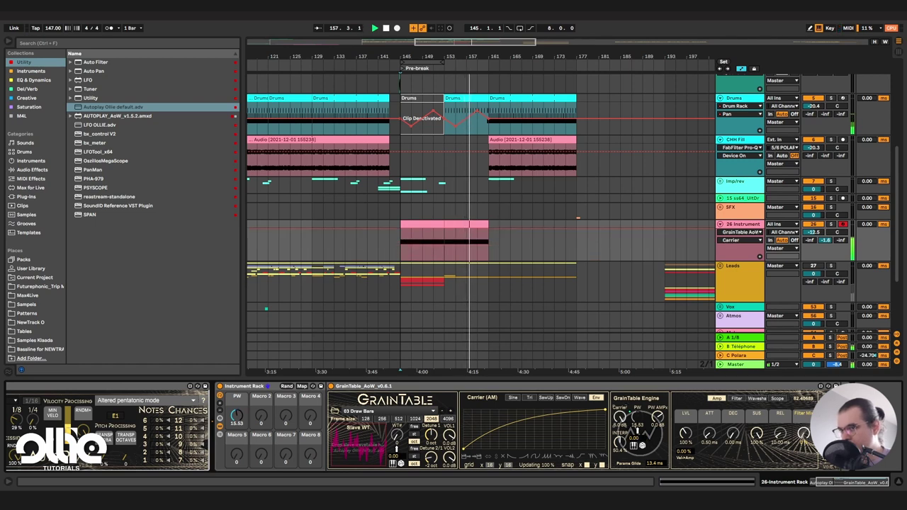
drag(638, 417, 638, 420)
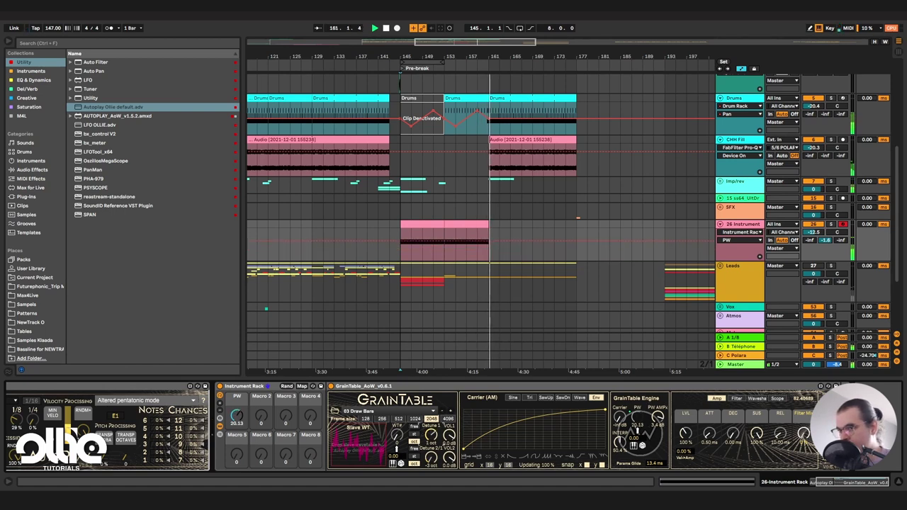
Adjust the Detune 2/1 setting, turn the Autoplay device back on, and move the PW during playback.
click(430, 458)
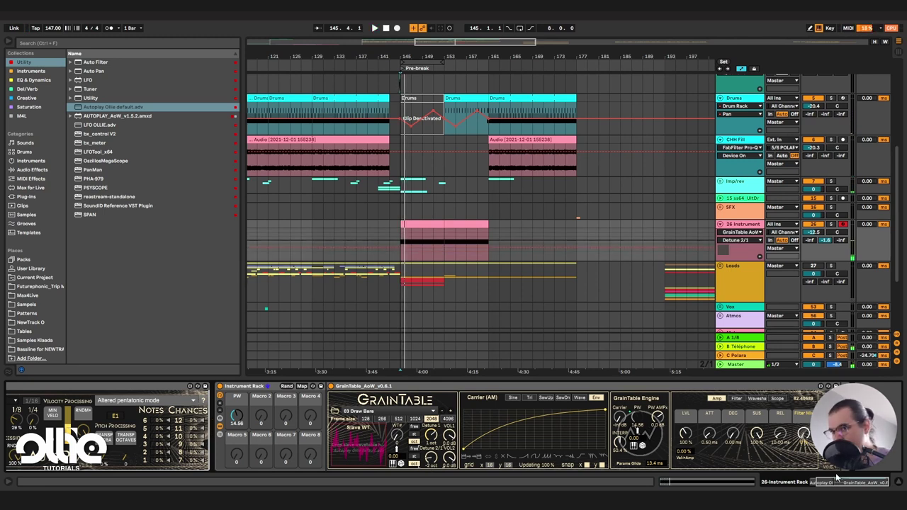
click(836, 480)
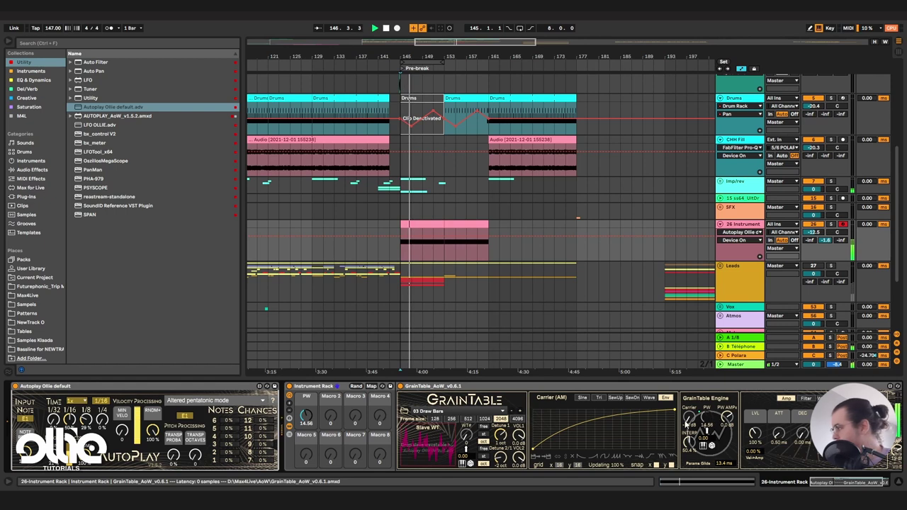
click(706, 419)
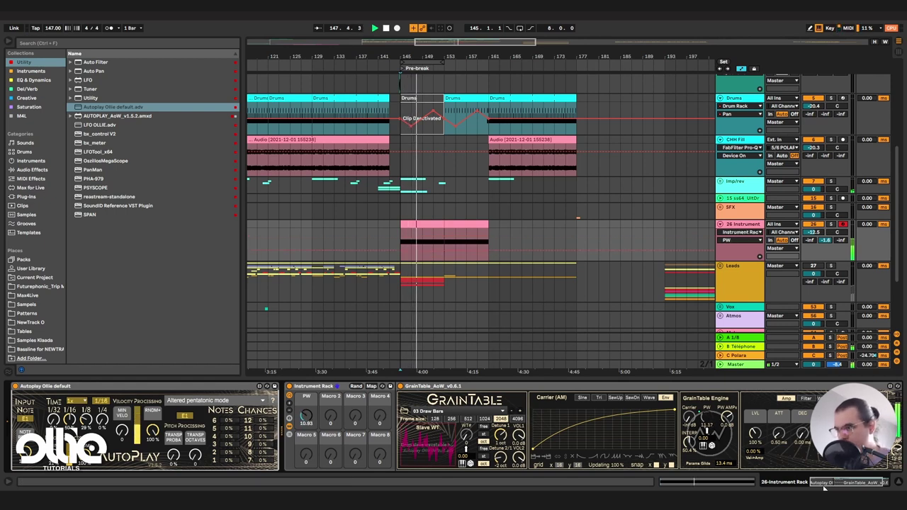
Sweep the bandpass filter frequency up to about 3.48 kHz and back down to about 980 Hz.
click(807, 399)
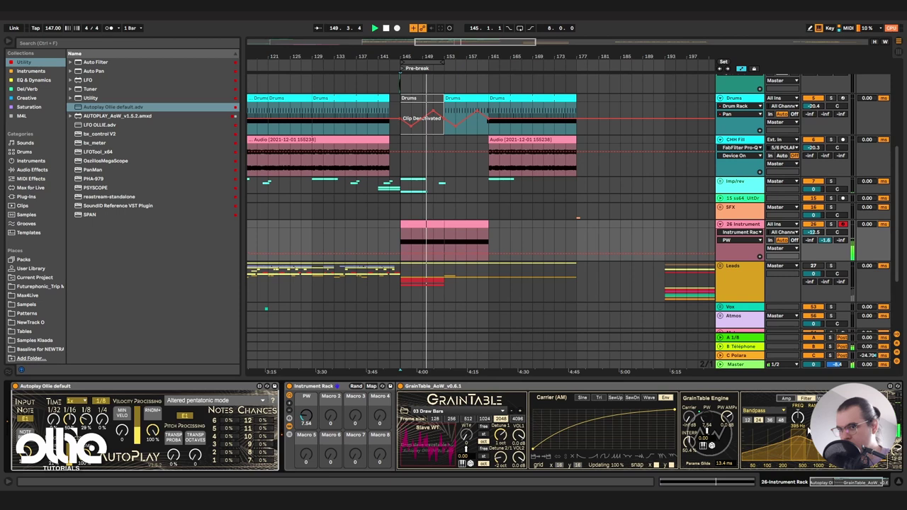
click(785, 399)
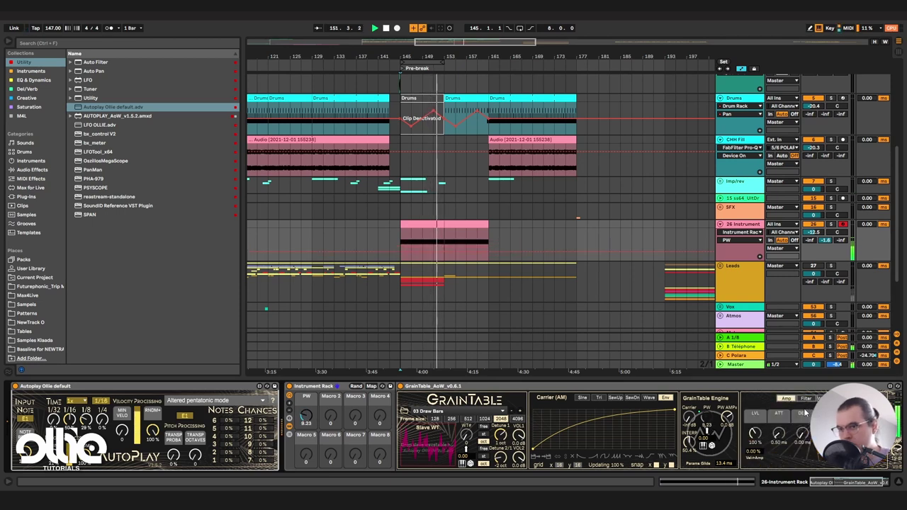
click(806, 399)
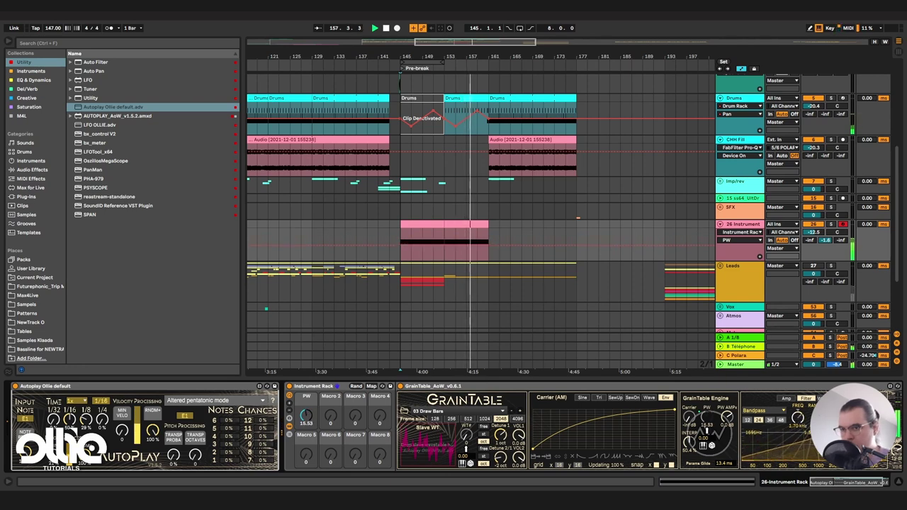
drag(797, 447, 841, 443)
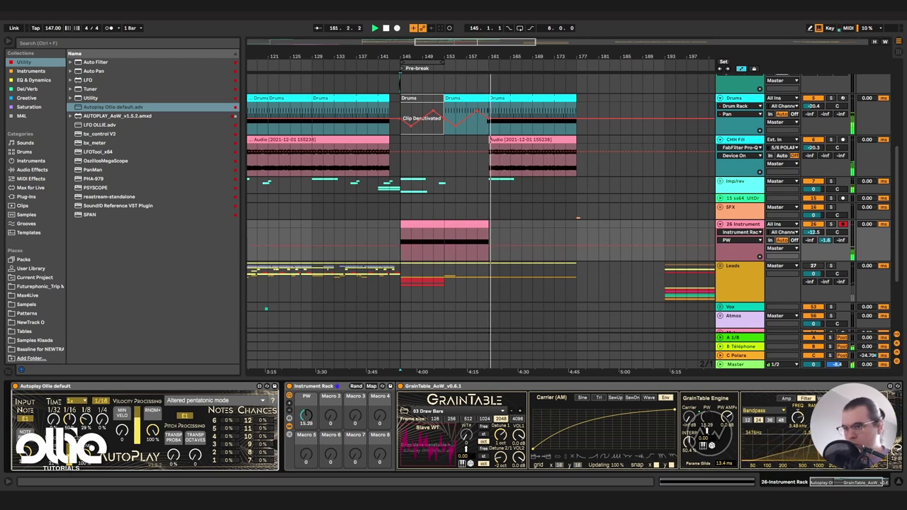
Set the carrier to Tri, load the Analog_BD_Sin wavetable, and play the instrument track soloed.
click(599, 397)
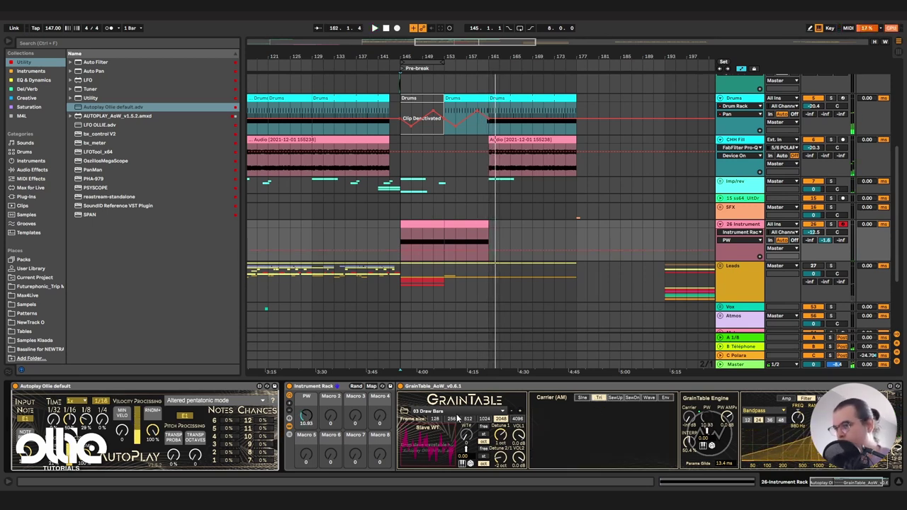
click(520, 411)
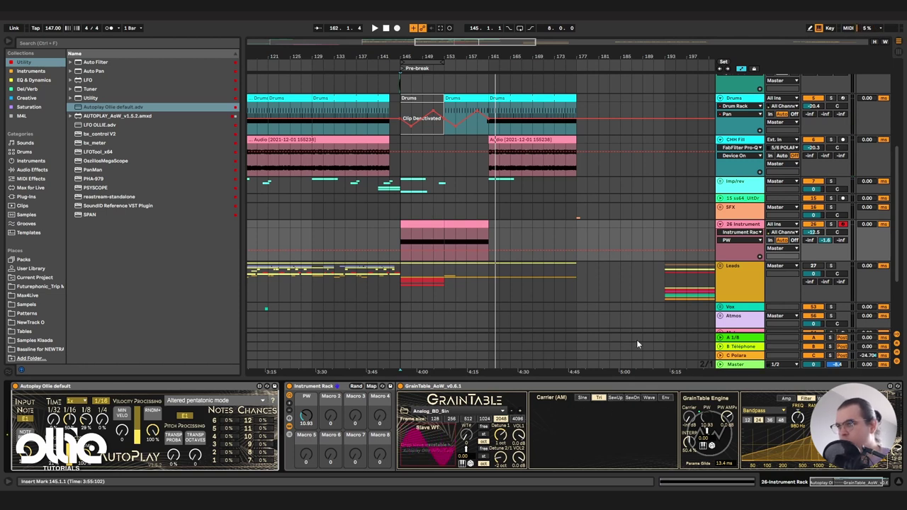
key(space)
key(space)
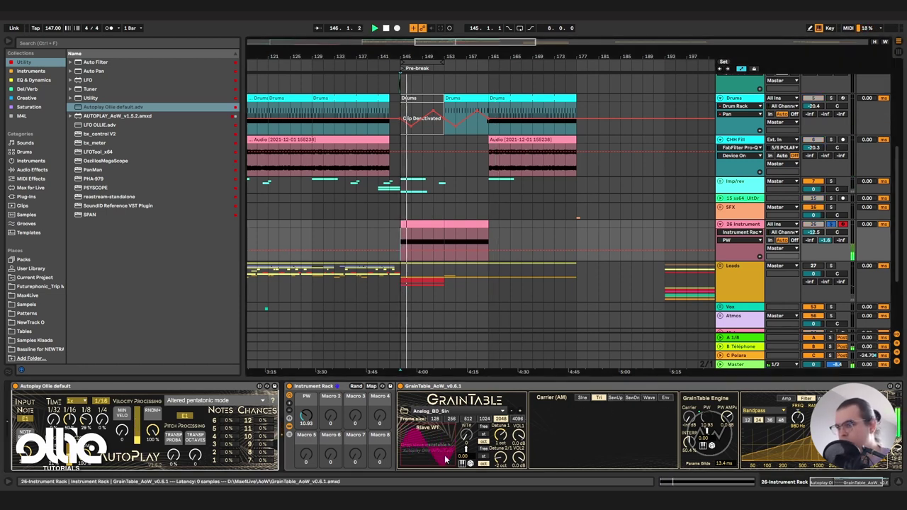
Try a 512 frame size, set the wavetable's random amount to 12.09 and frame size to 1024, and show the Amp settings.
click(468, 419)
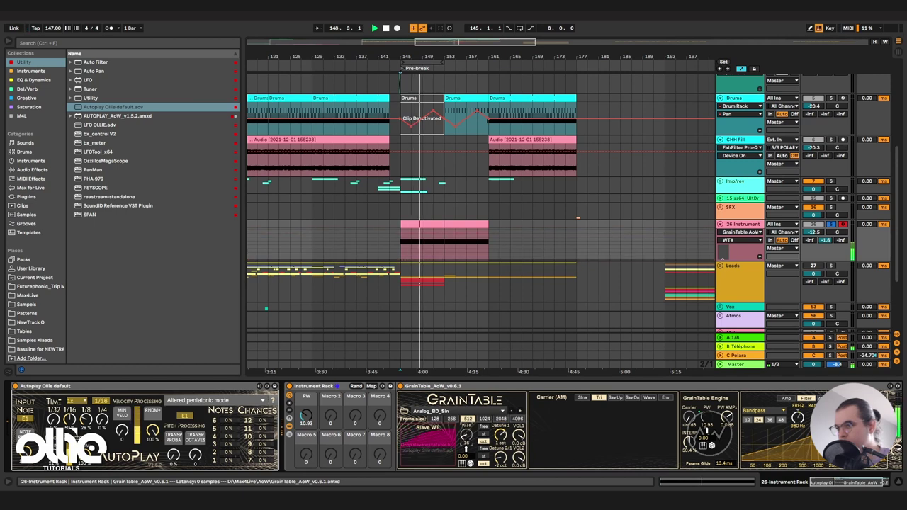
mouse_move(465, 435)
mouse_down()
mouse_move(466, 447)
mouse_move(467, 438)
mouse_up()
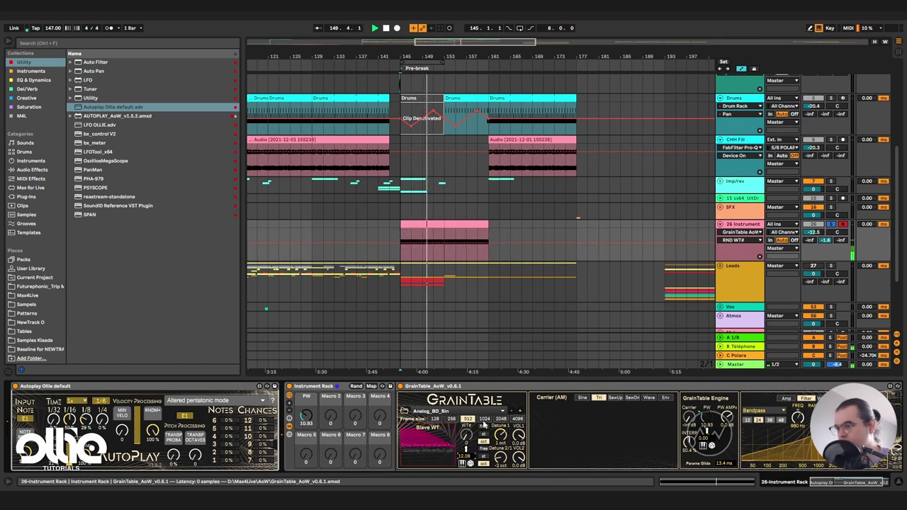
click(484, 419)
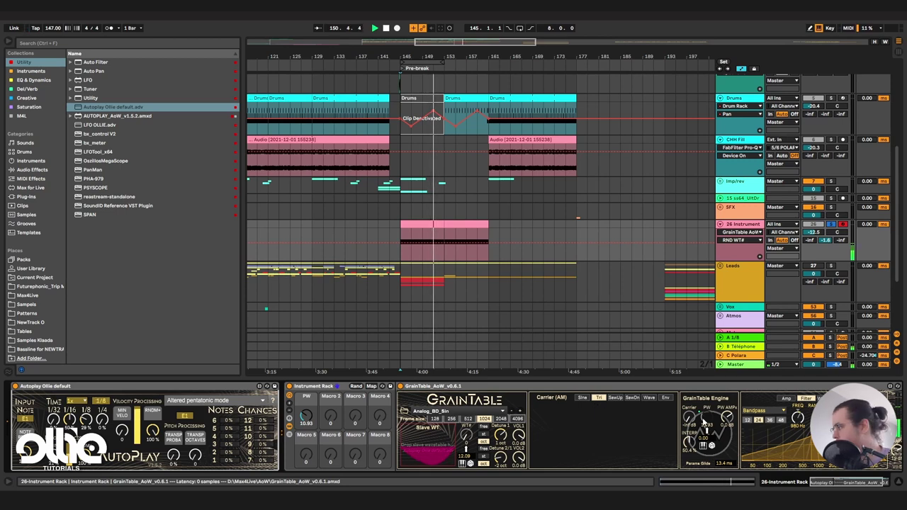
click(786, 398)
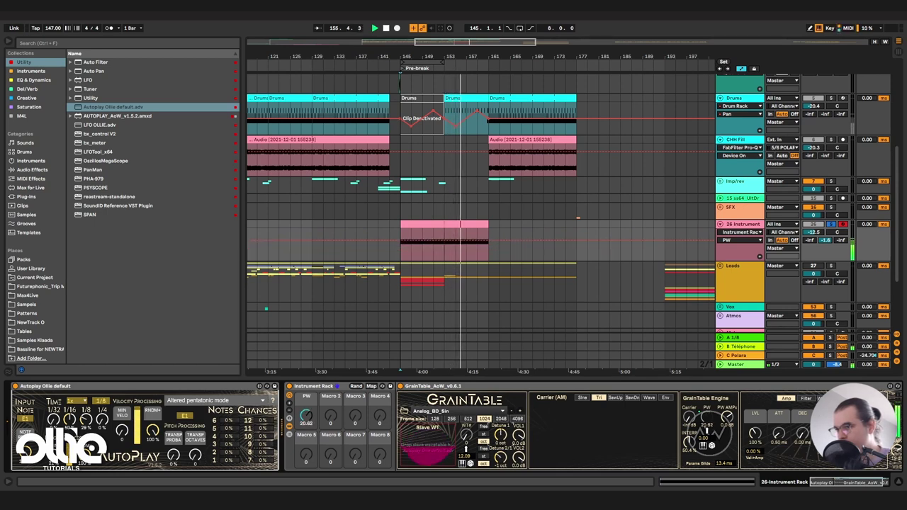
Load the Basic Shapes wavetable, set the wavetable's random amount to 0.00, and change the frame size to 2048.
click(520, 412)
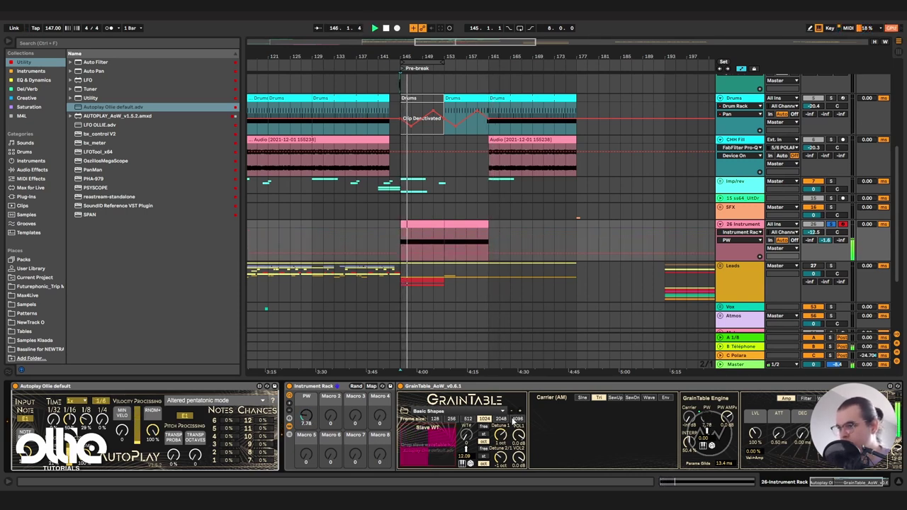
click(463, 456)
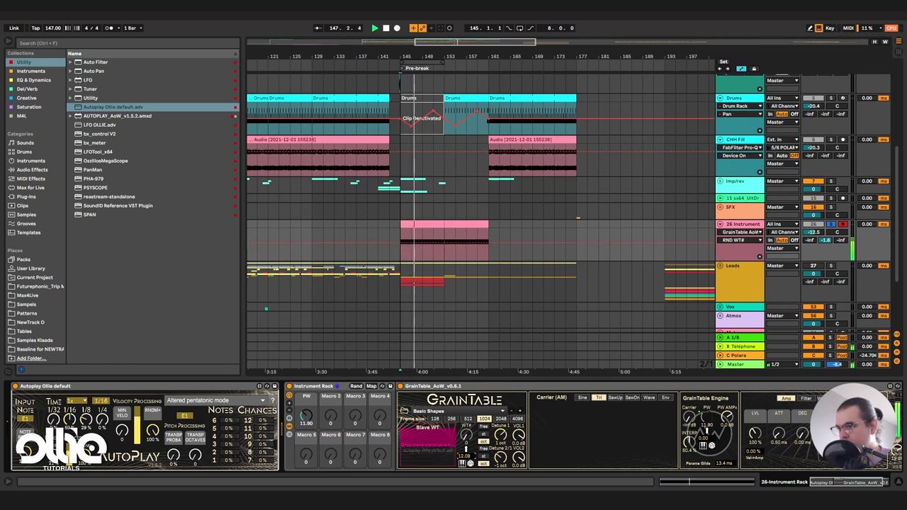
drag(462, 456, 463, 469)
click(500, 419)
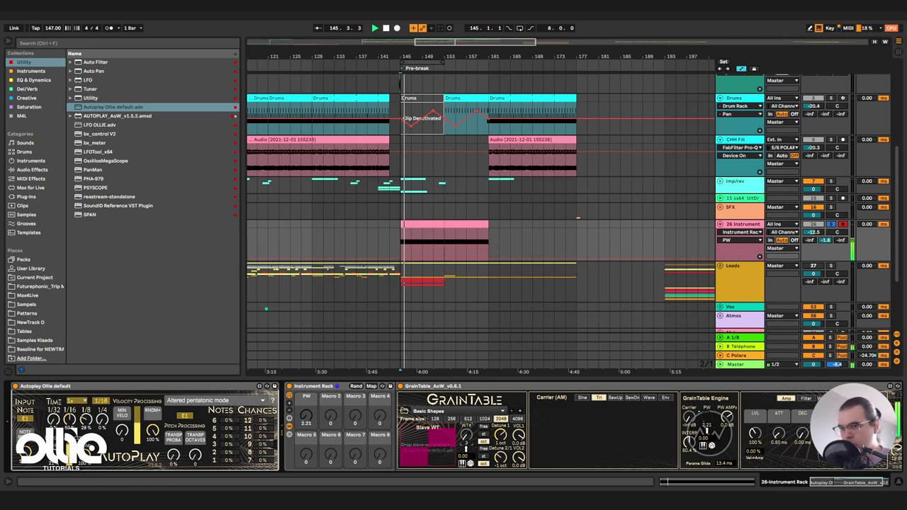
Show GrainTable's filter settings, set the filter type to Lowpass, and select the GrainTable device.
click(805, 398)
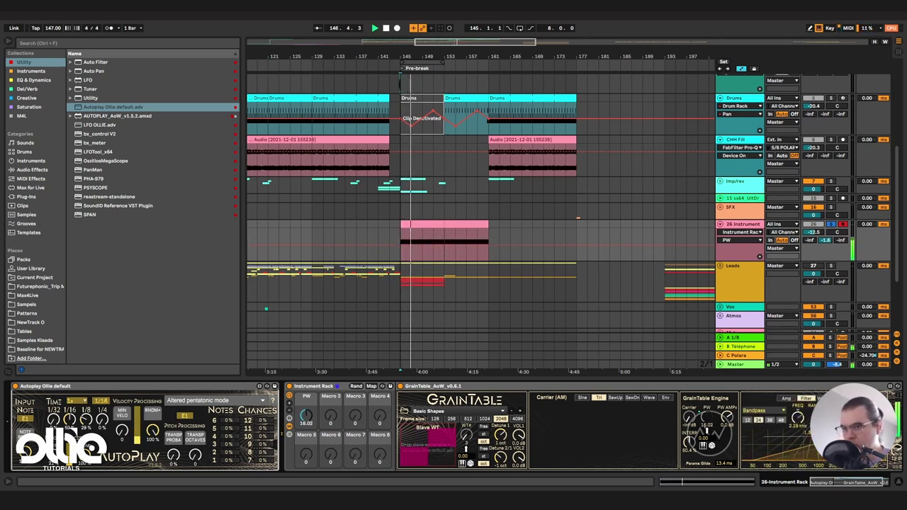
click(786, 399)
click(806, 398)
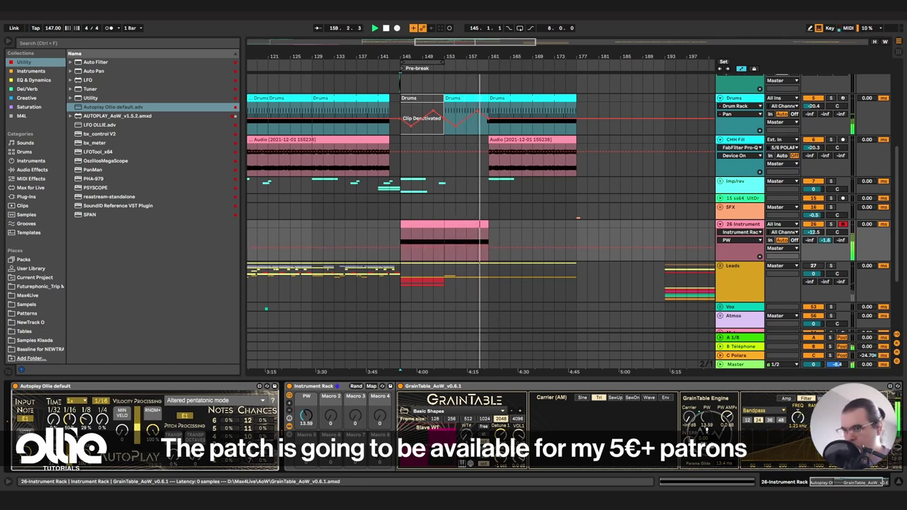
click(762, 410)
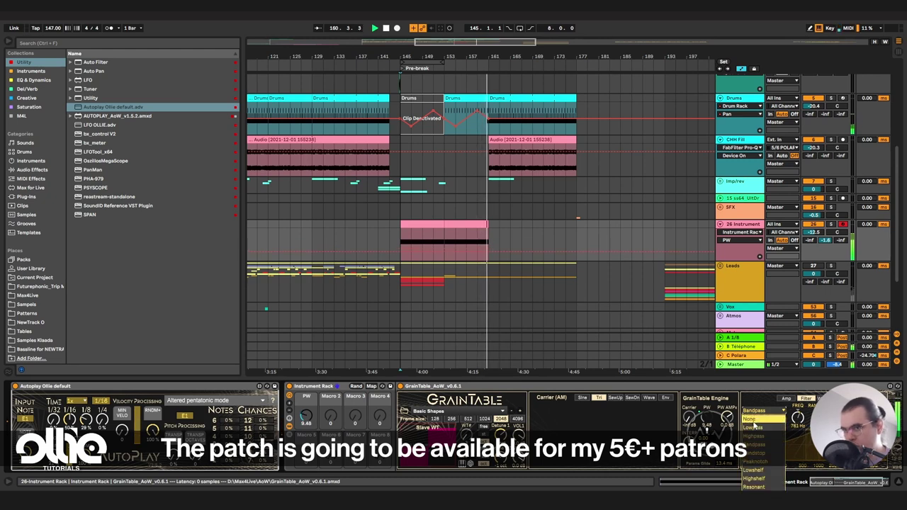
click(753, 427)
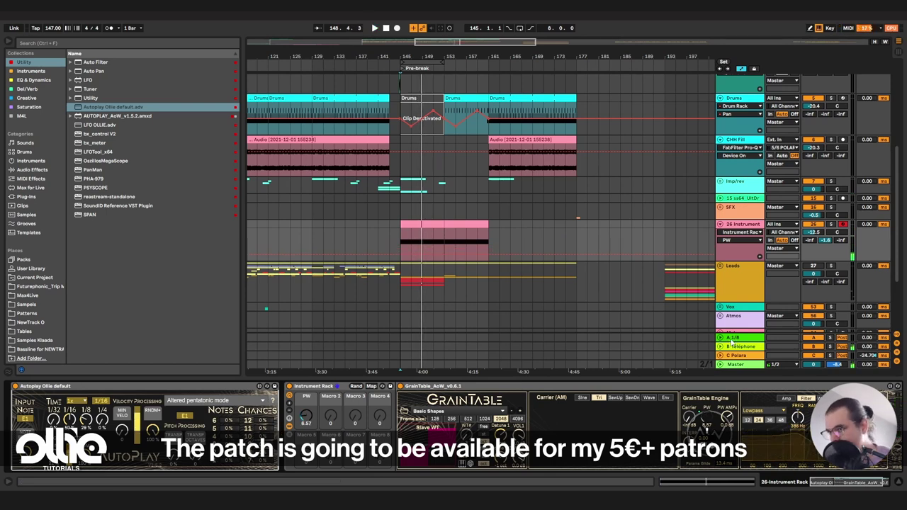
click(512, 388)
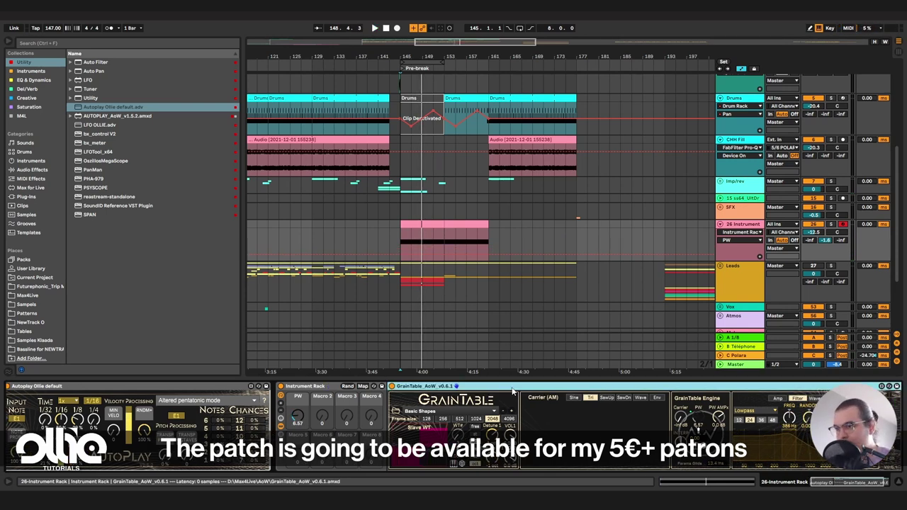